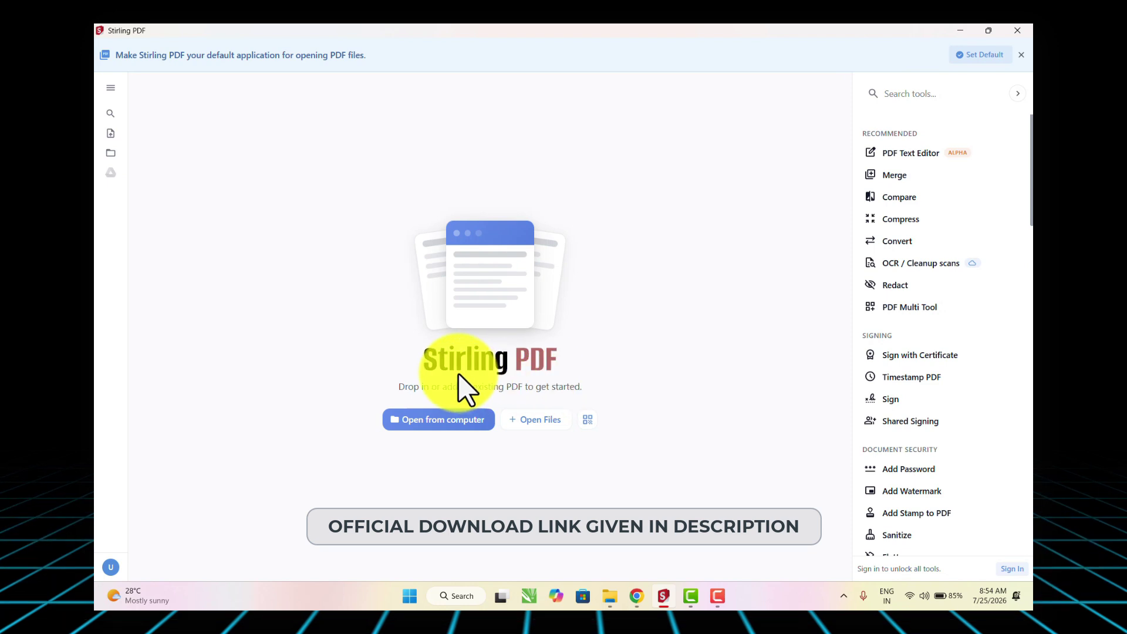
Open DEMO PDF.pdf from the Downloads folder and load it in the PDF Text Editor
{"action": "left_click", "coordinate": [467, 418]}
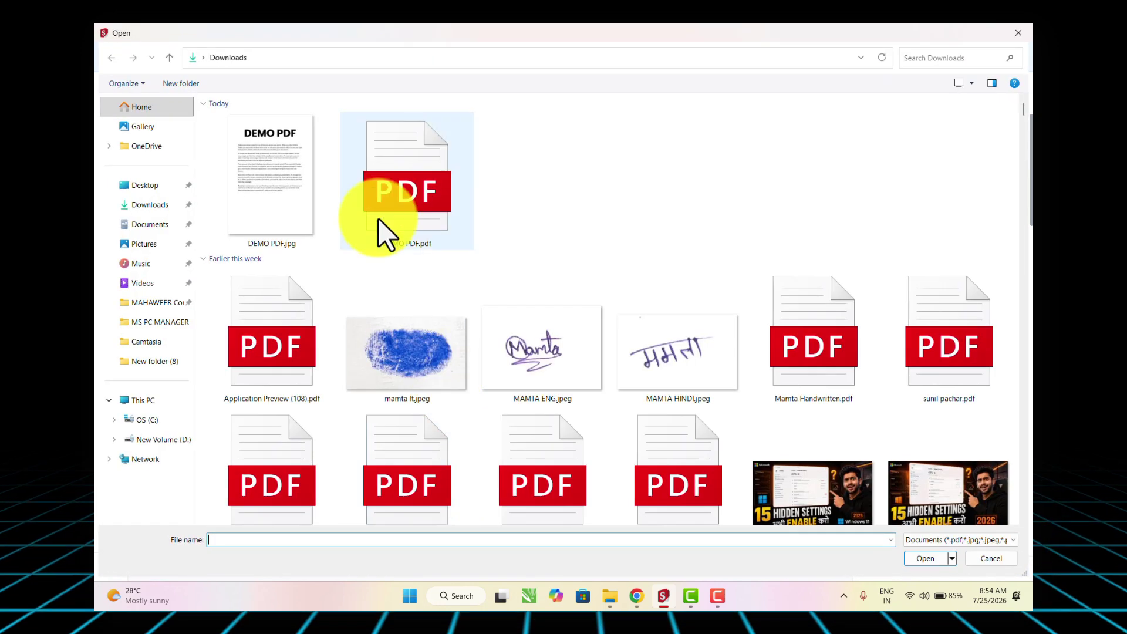
{"action": "double_click", "coordinate": [415, 200]}
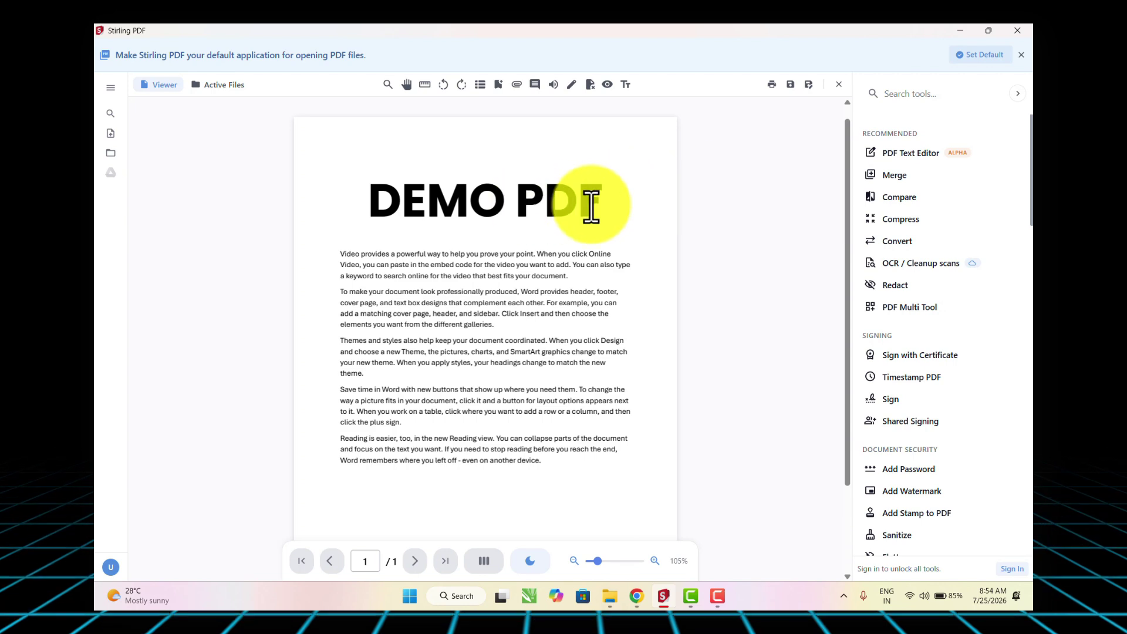
{"action": "left_click", "coordinate": [901, 171]}
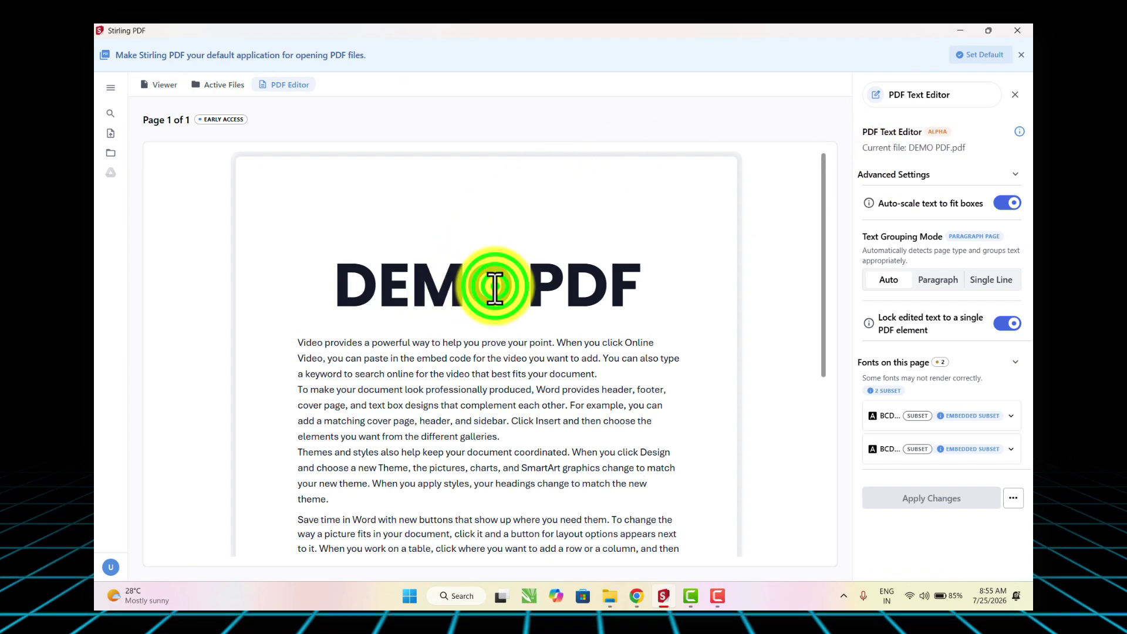
Delete the word DEMO and the space after it from the page heading
{"action": "left_click", "coordinate": [564, 316]}
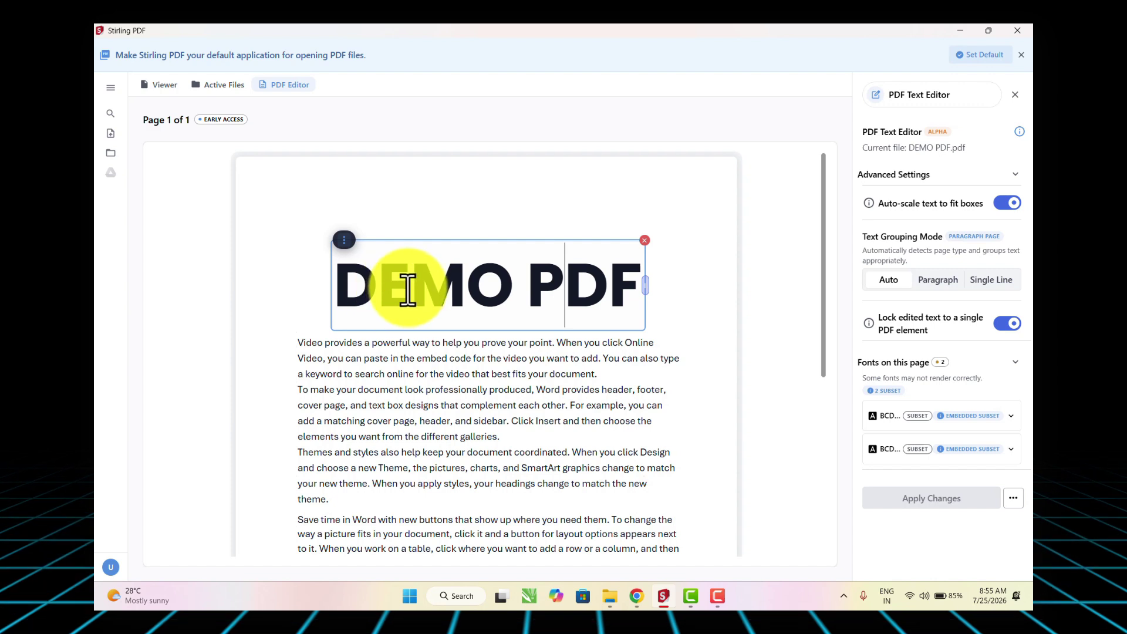
{"action": "left_click", "coordinate": [527, 284]}
{"action": "key", "text": "BackSpace"}
{"action": "key", "text": "BackSpace"}
{"action": "key", "text": "BackSpace"}
{"action": "key", "text": "BackSpace"}
{"action": "key", "text": "BackSpace"}
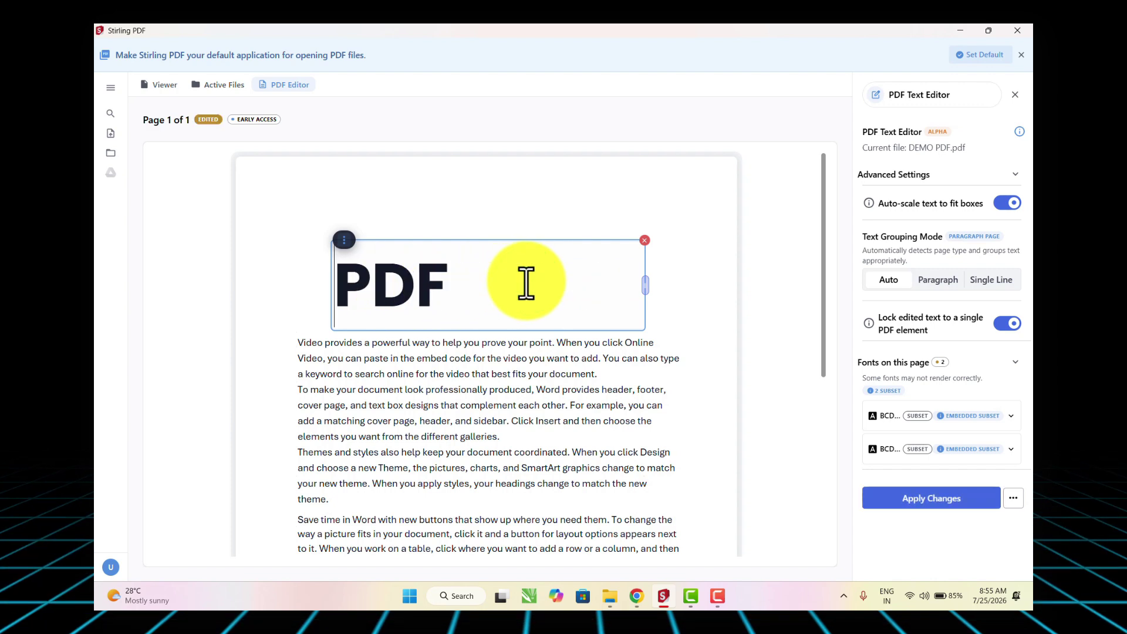
Insert deDE directly before PDF in the page heading and apply the changes to the document
{"action": "type", "text": "de"}
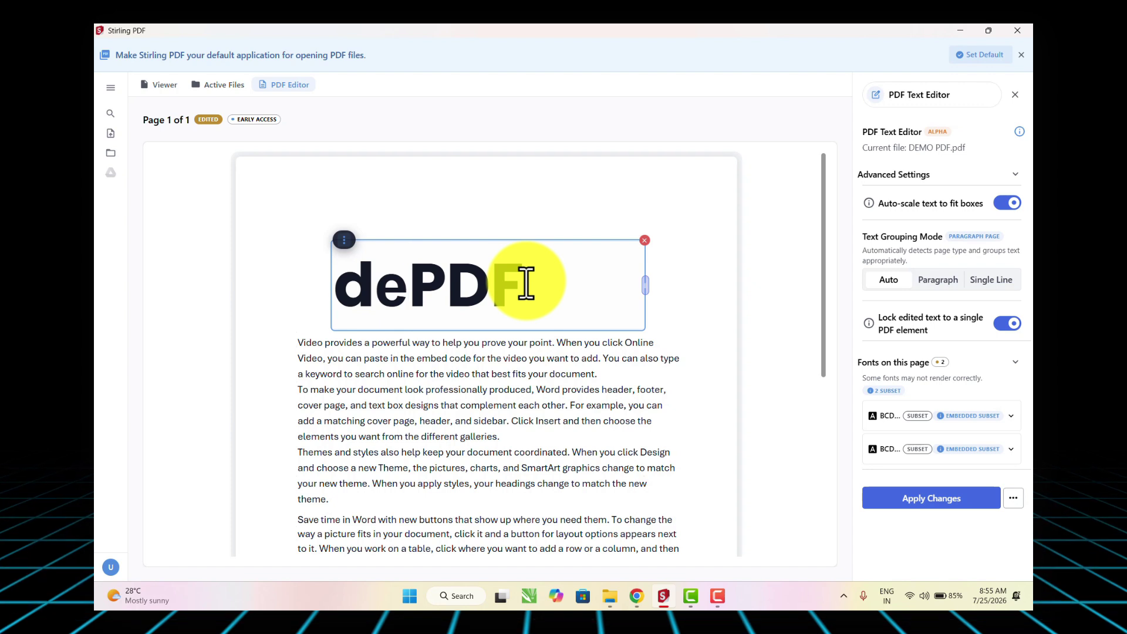
{"action": "type", "text": "DE"}
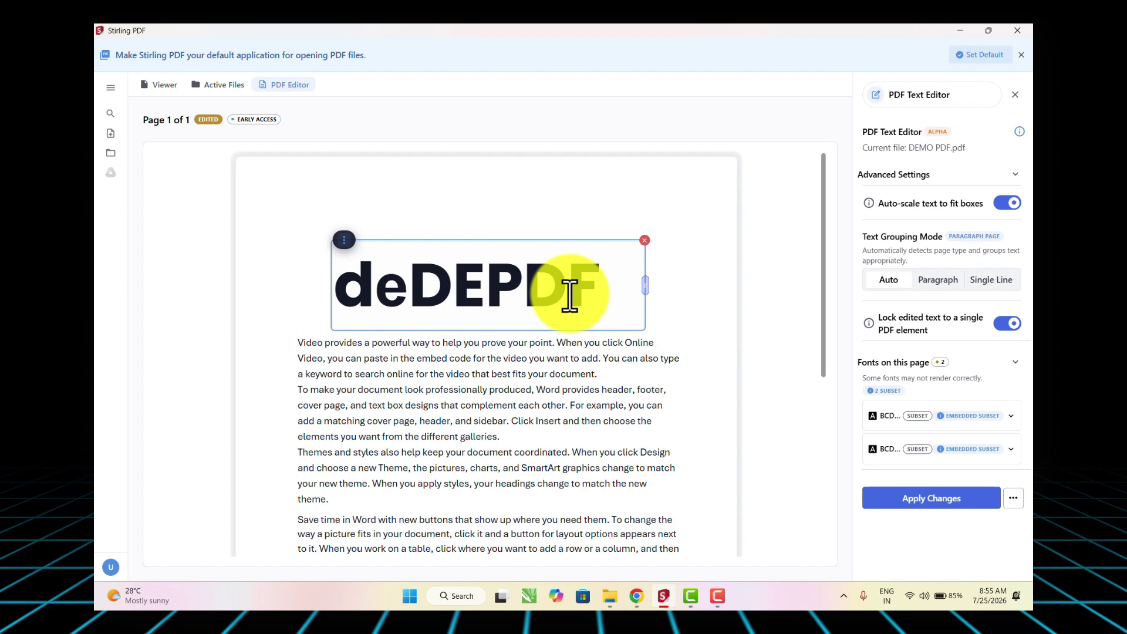
{"action": "mouse_move", "coordinate": [452, 293]}
{"action": "left_mouse_down"}
{"action": "mouse_move", "coordinate": [408, 302]}
{"action": "mouse_move", "coordinate": [444, 301]}
{"action": "left_mouse_up"}
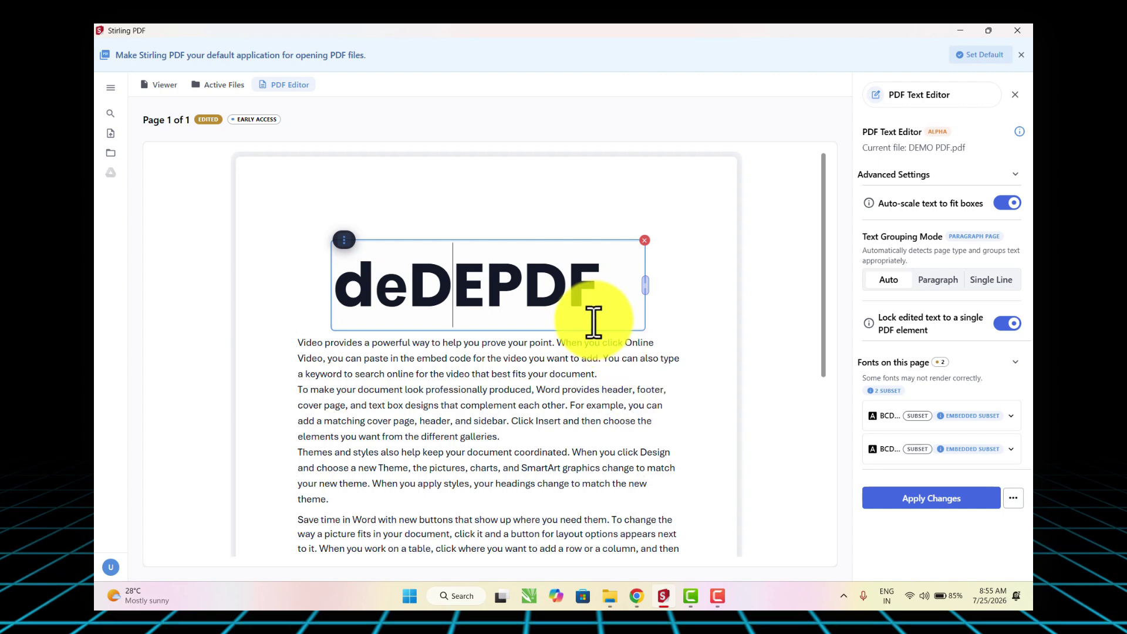
{"action": "left_click_drag", "start_coordinate": [593, 319], "coordinate": [291, 331]}
{"action": "left_click", "coordinate": [259, 346]}
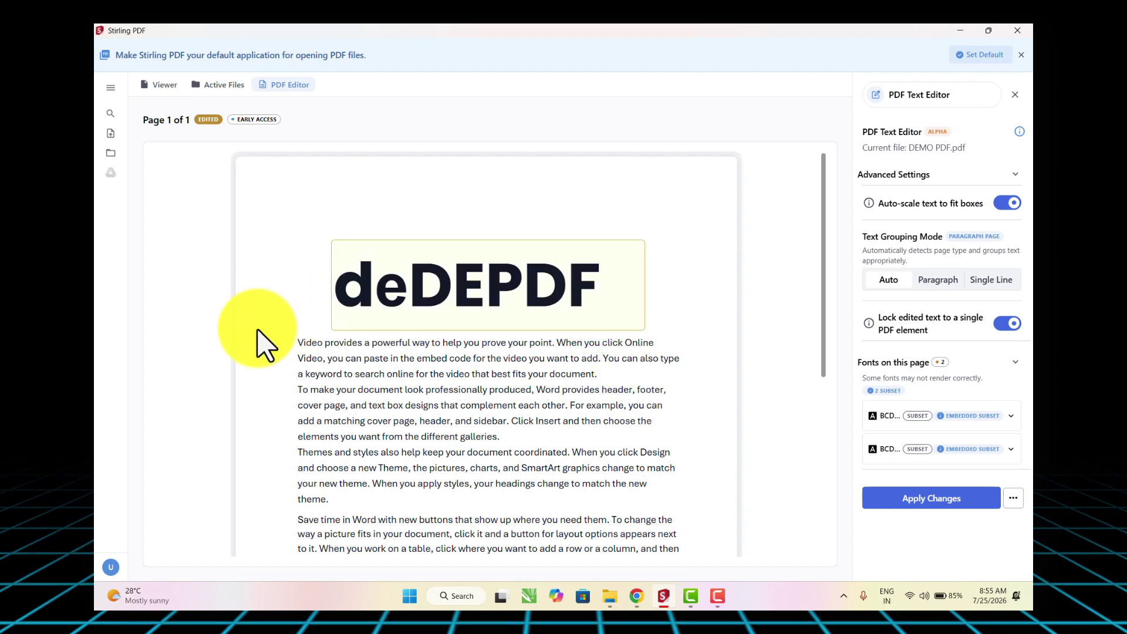
{"action": "left_click", "coordinate": [631, 258]}
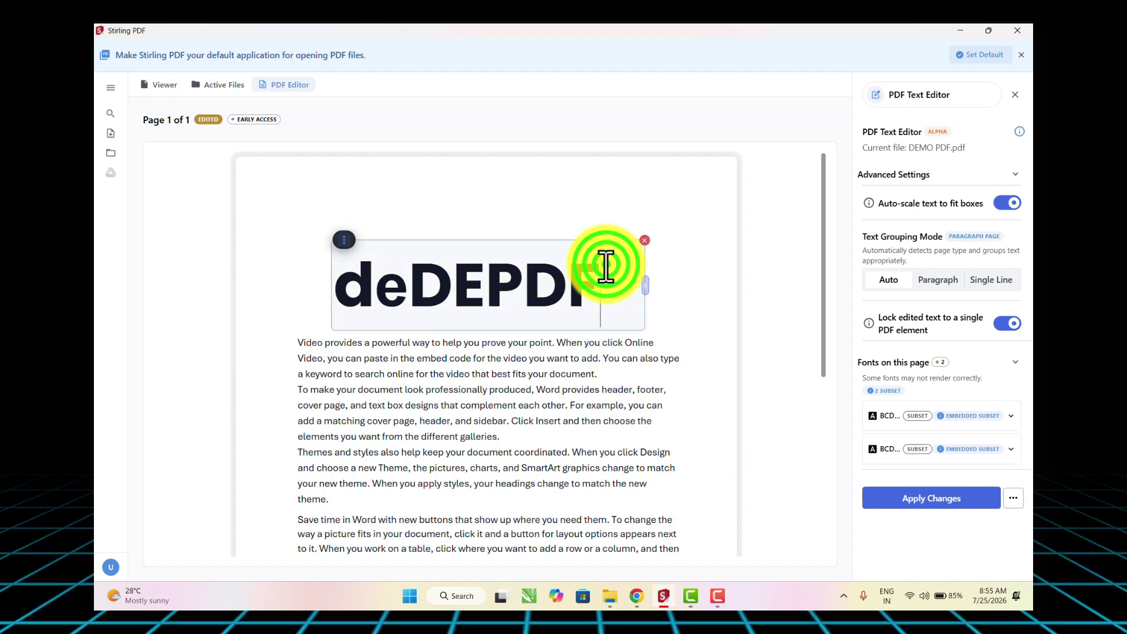
{"action": "left_click", "coordinate": [927, 498]}
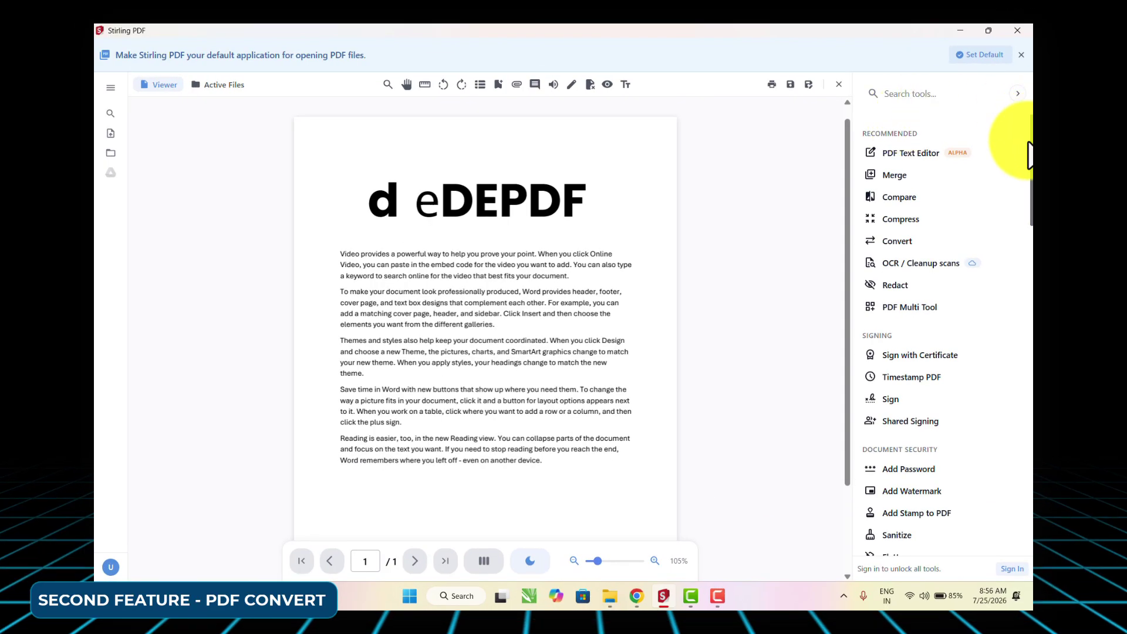
Convert the edited PDF to a JPG image in color at 300 DPI with the Single output option
{"action": "left_click", "coordinate": [902, 242]}
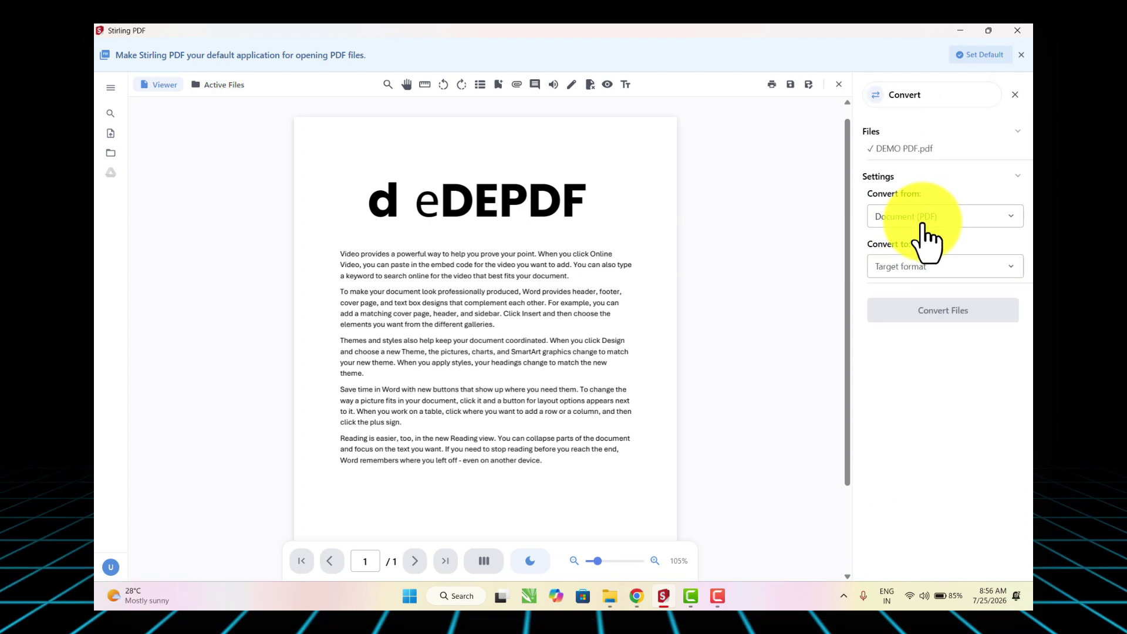
{"action": "left_click", "coordinate": [943, 267]}
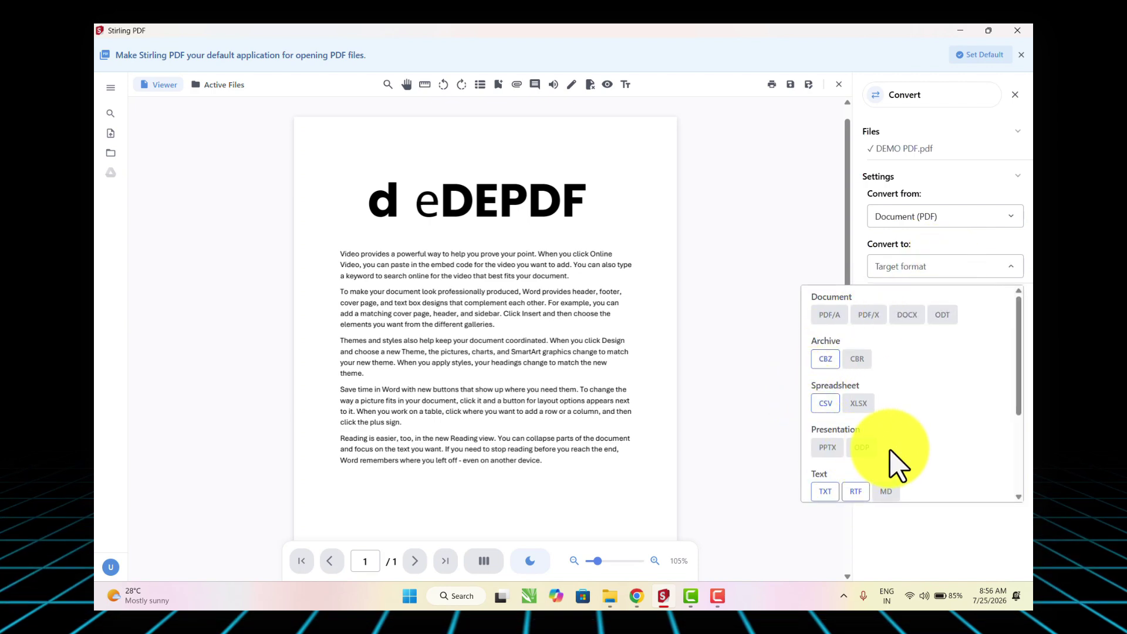
{"action": "scroll", "coordinate": [892, 461], "scroll_direction": "down", "scroll_amount": 3}
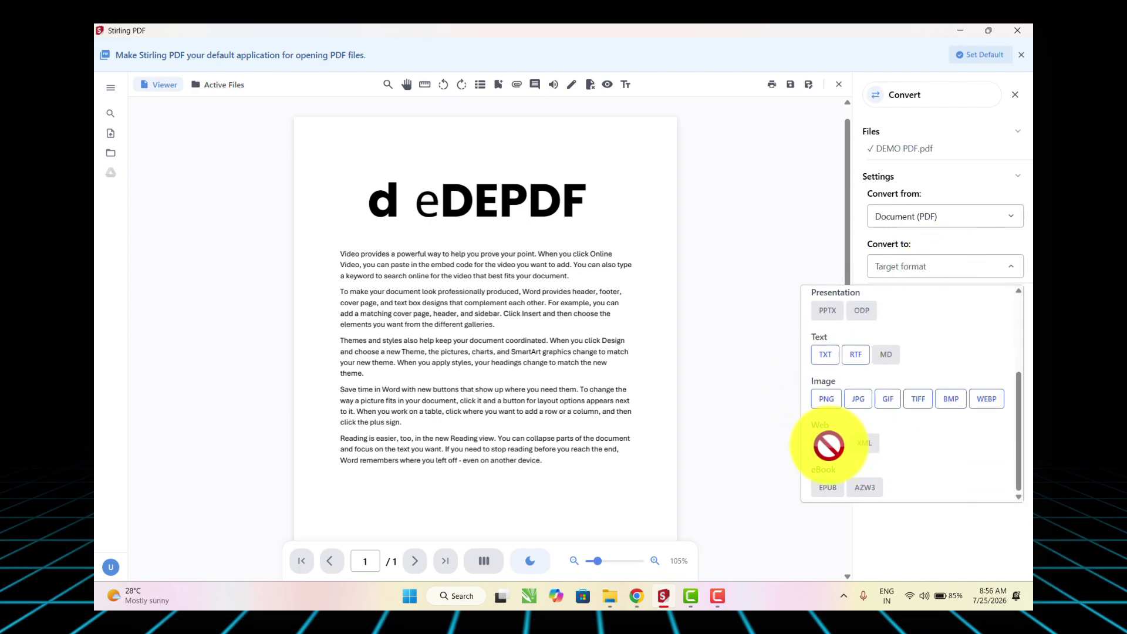
{"action": "left_click", "coordinate": [828, 445]}
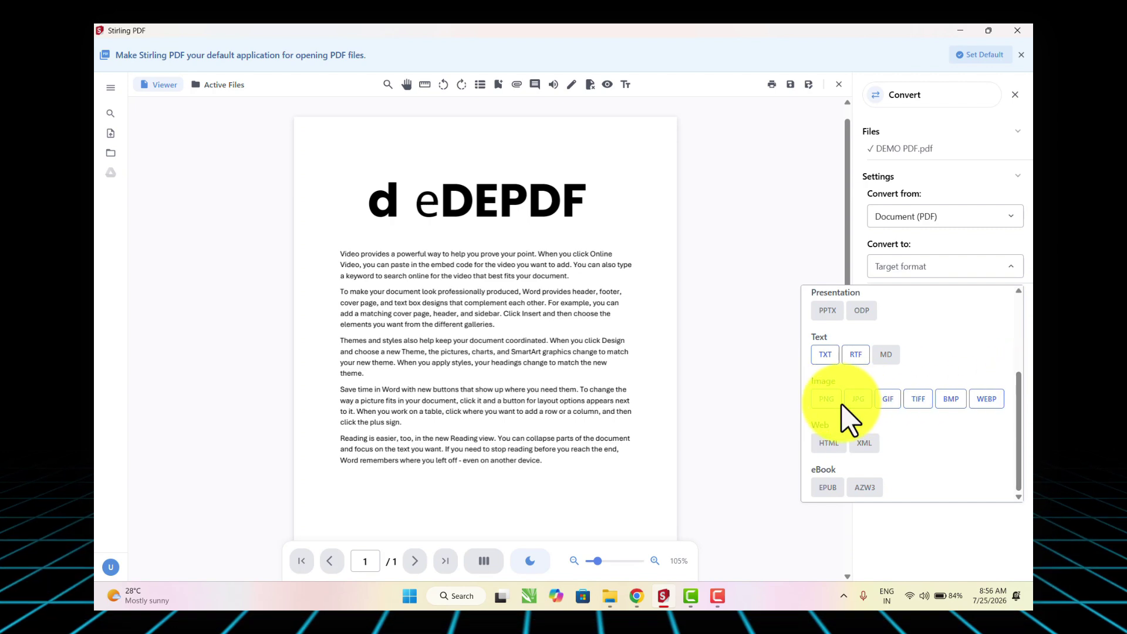
{"action": "left_click", "coordinate": [857, 402]}
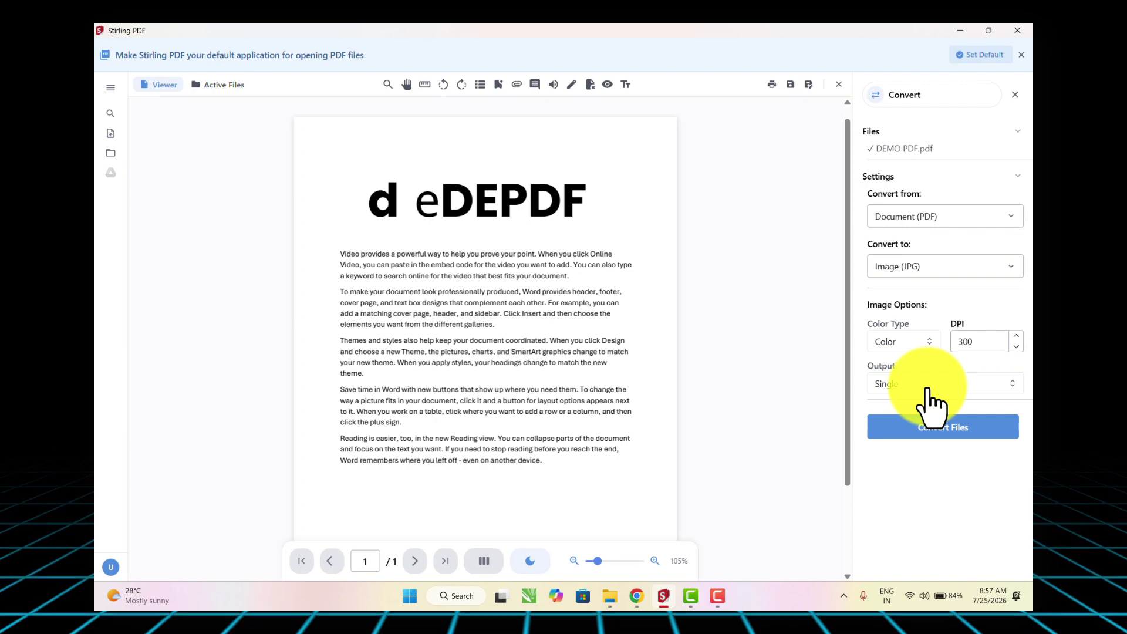
{"action": "left_click", "coordinate": [927, 389]}
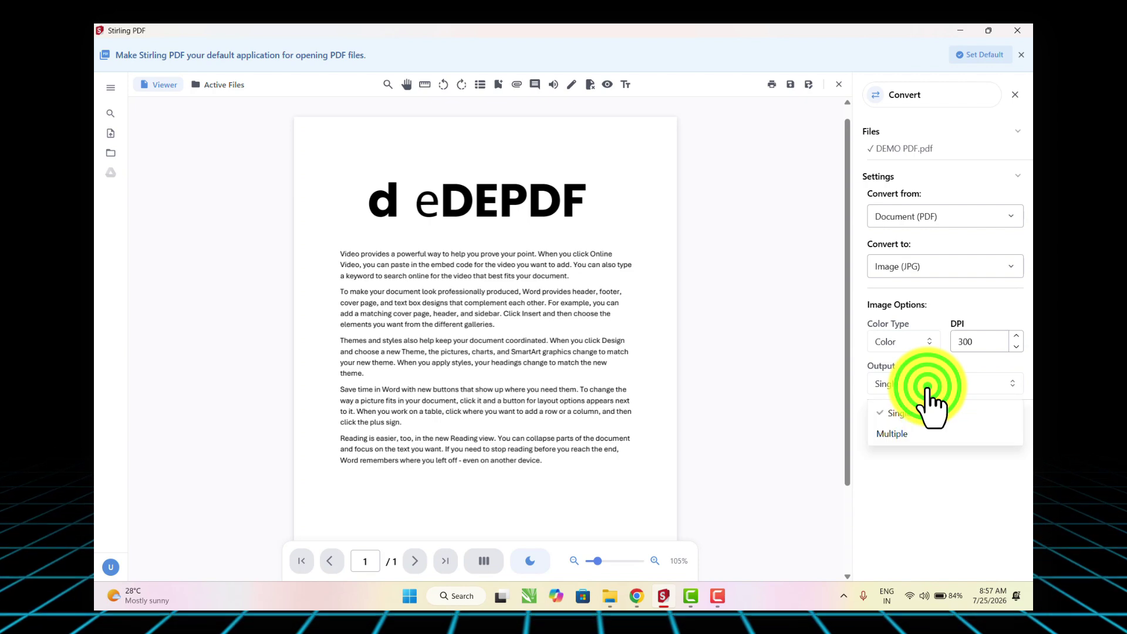
{"action": "left_click", "coordinate": [927, 404]}
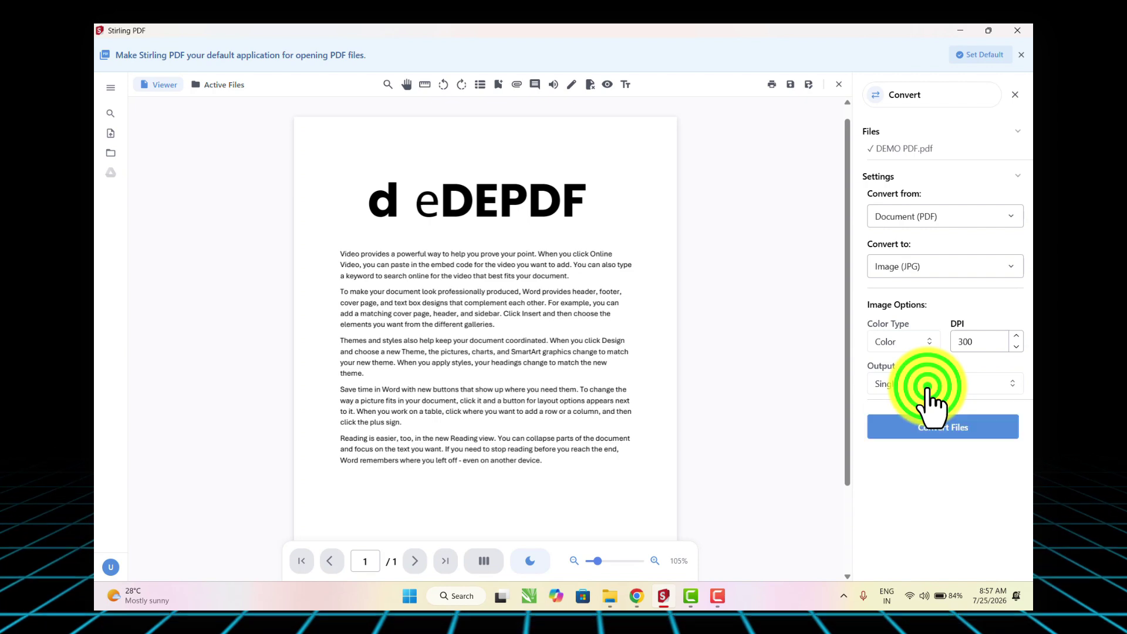
{"action": "left_click", "coordinate": [938, 445]}
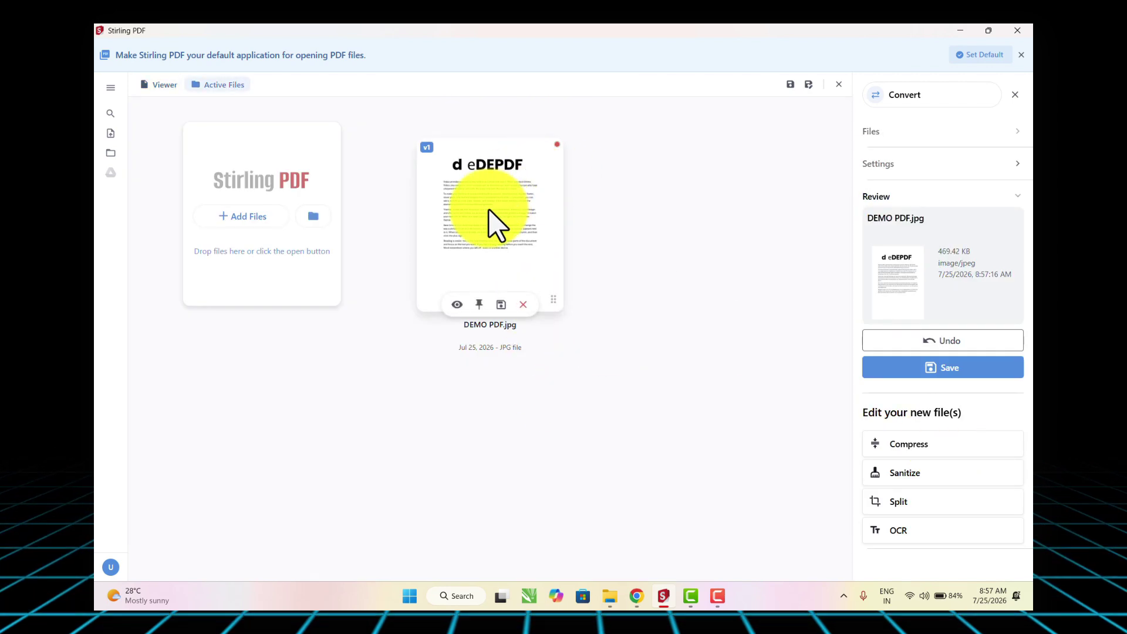
Save the converted image as DEMO PDF.jpg in Downloads, replacing the existing file
{"action": "left_click", "coordinate": [900, 368]}
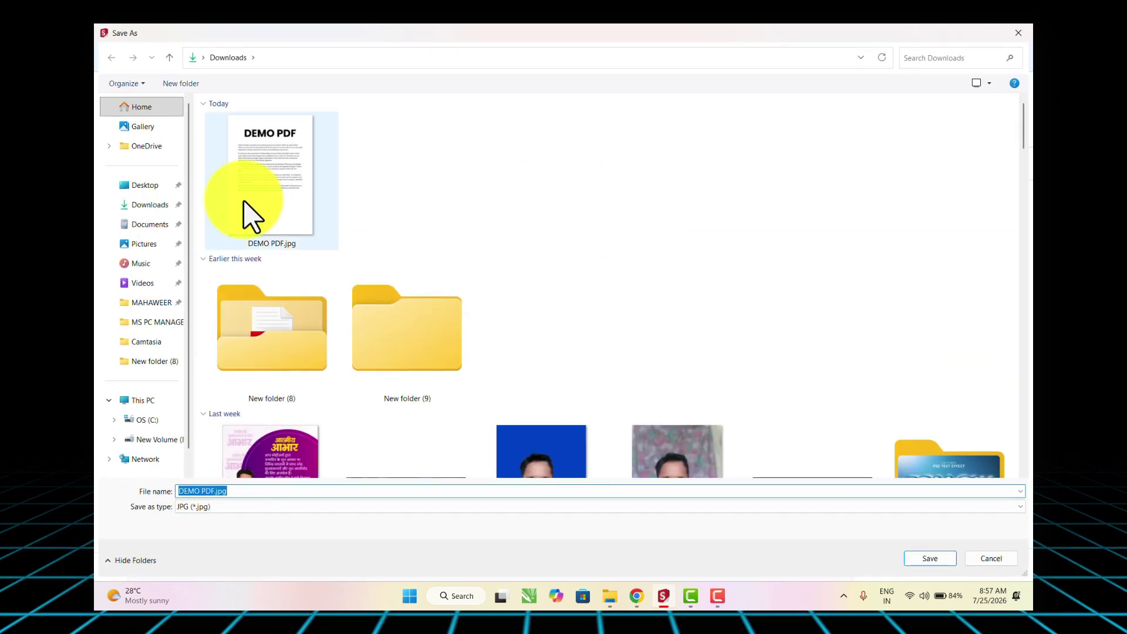
{"action": "double_click", "coordinate": [244, 201]}
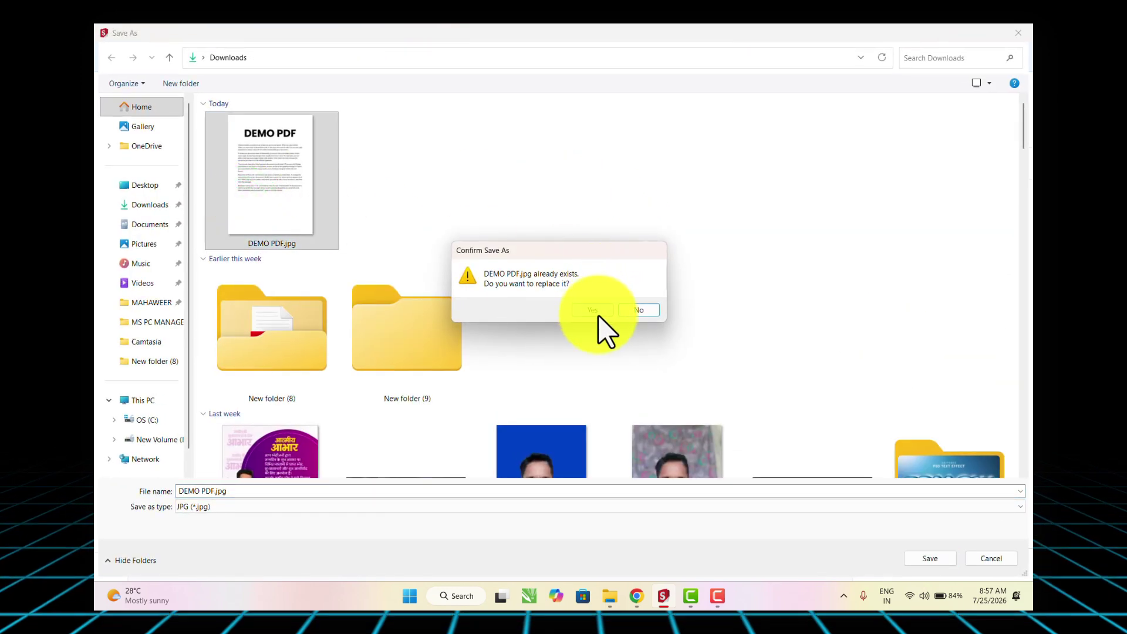
{"action": "left_click", "coordinate": [597, 312]}
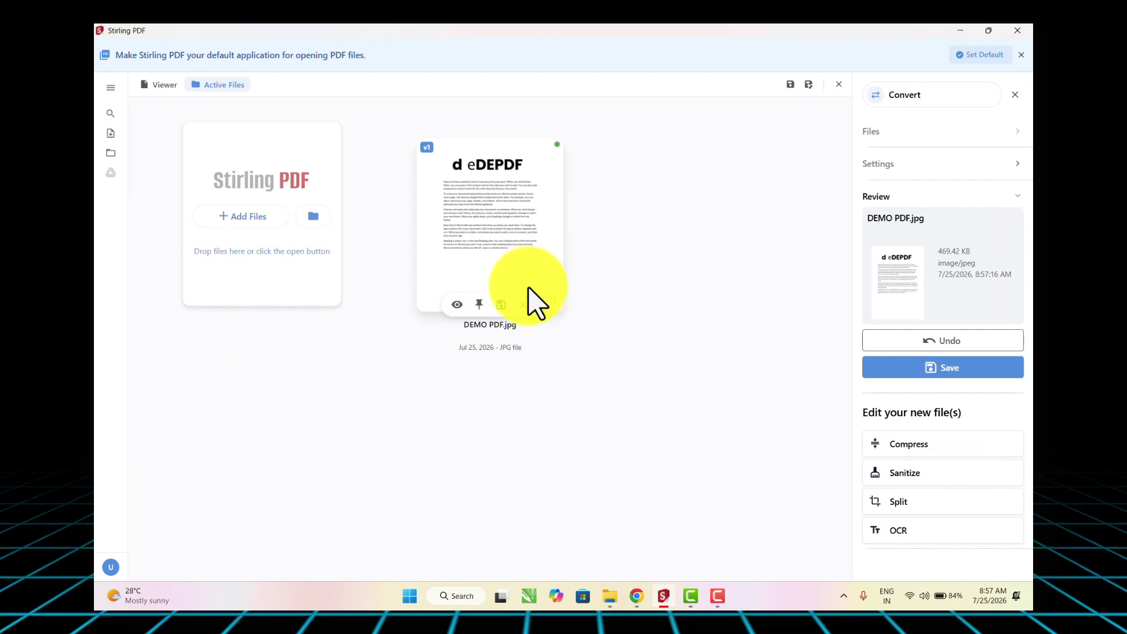
Open DEMO PDF.jpg from the Downloads folder in File Explorer, inspect it in a maximized window, and return to Stirling PDF
{"action": "left_click", "coordinate": [611, 597]}
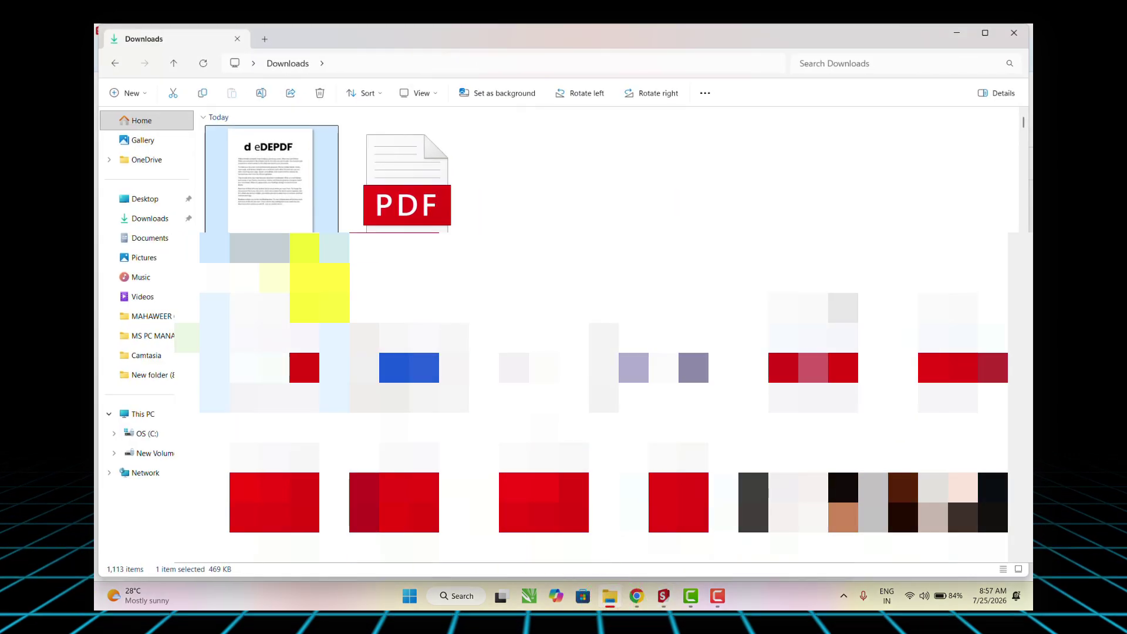
{"action": "left_click", "coordinate": [302, 213]}
{"action": "double_click", "coordinate": [302, 212]}
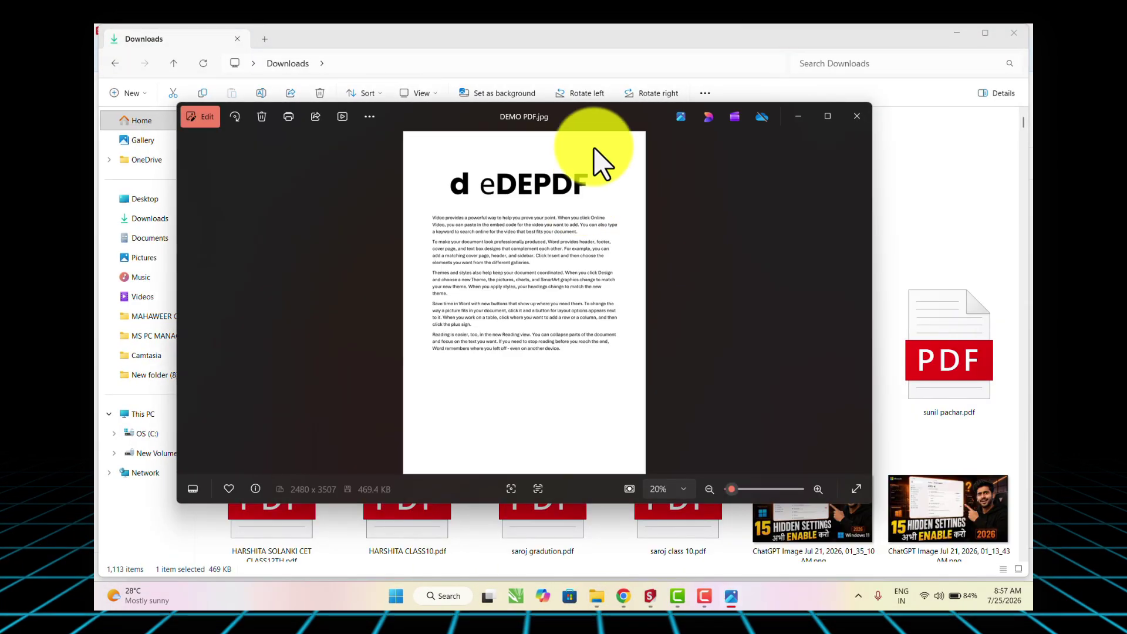
{"action": "left_click", "coordinate": [594, 118]}
{"action": "left_click", "coordinate": [594, 118]}
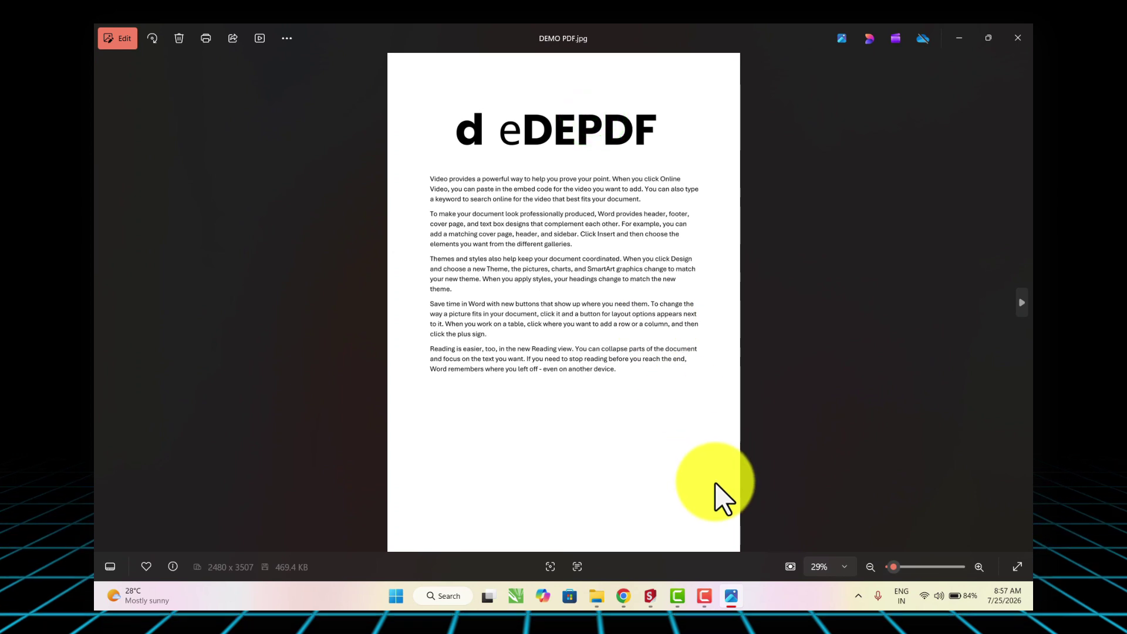
{"action": "left_click", "coordinate": [650, 595]}
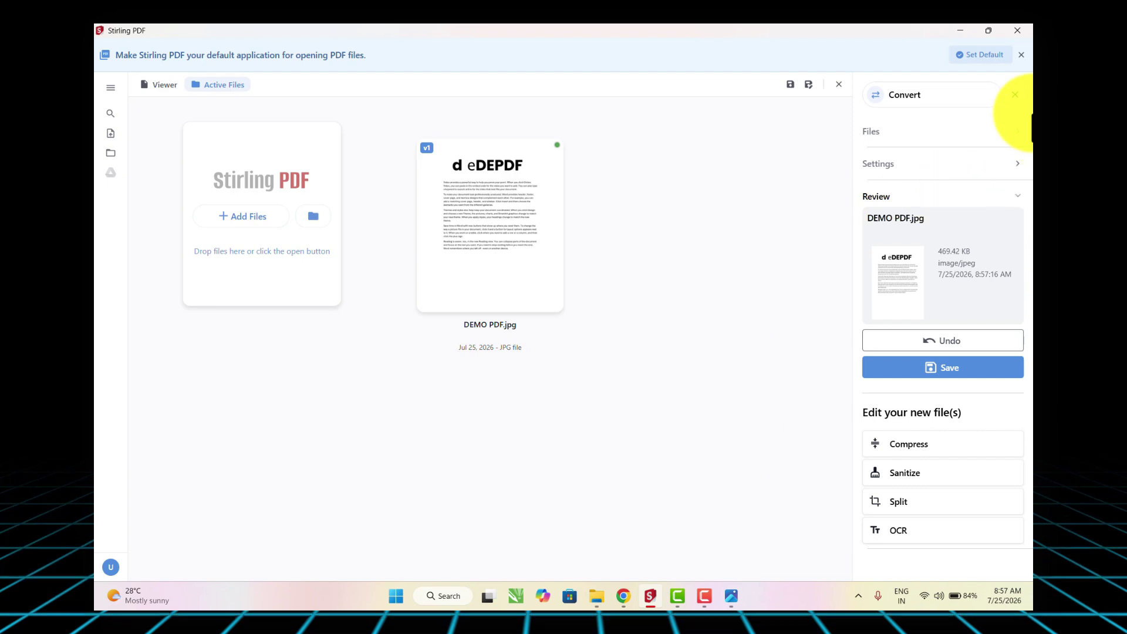
Leave the Convert tool, examine the Merge tool's steps, and browse the tool list as far as the page formatting tools
{"action": "left_click", "coordinate": [1016, 97]}
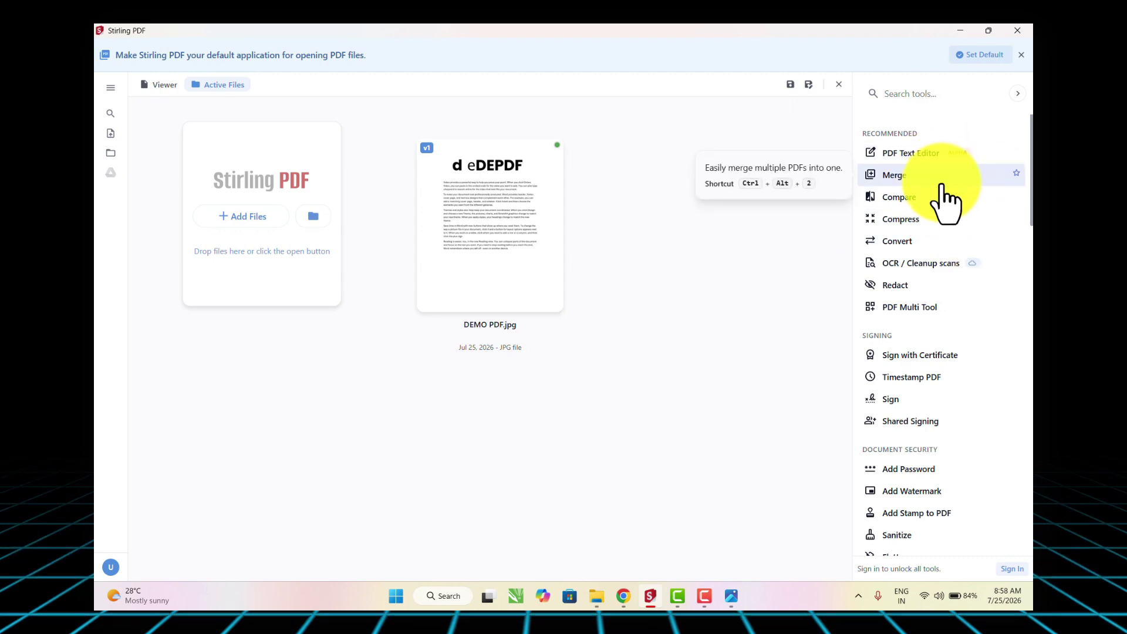
{"action": "left_click", "coordinate": [908, 180]}
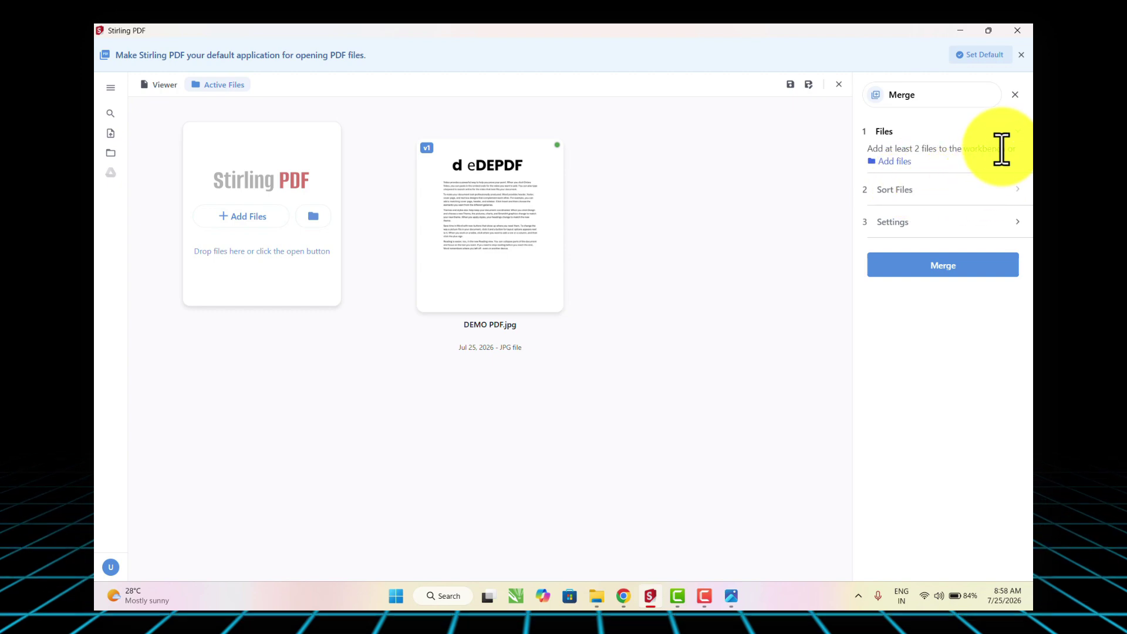
{"action": "left_click", "coordinate": [1017, 96]}
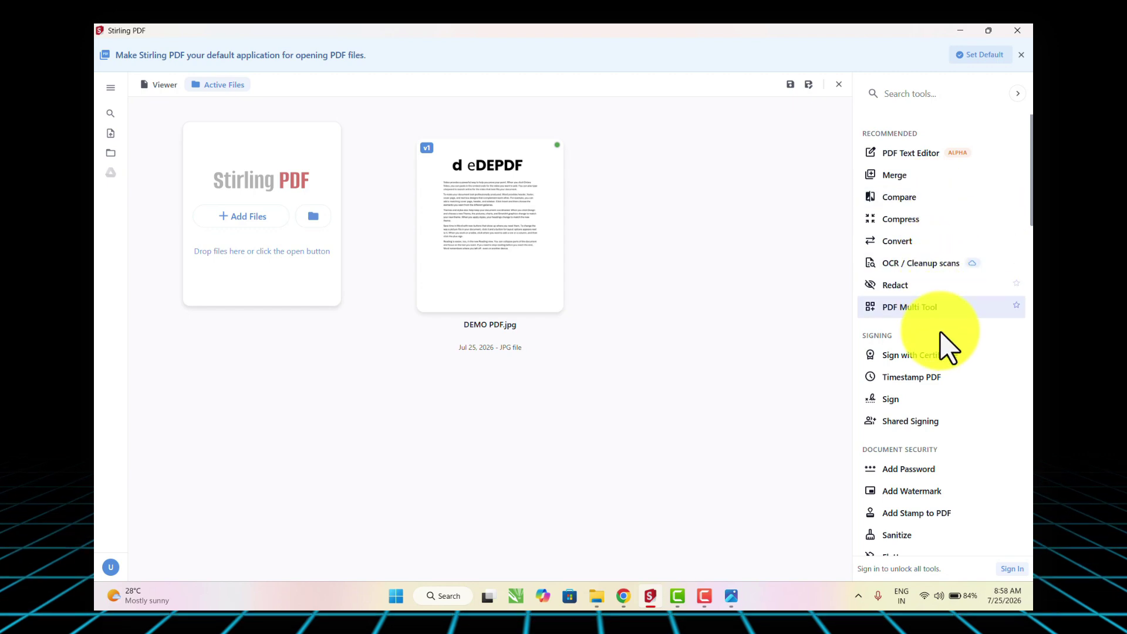
{"action": "scroll", "coordinate": [945, 345], "scroll_direction": "down", "scroll_amount": 5}
{"action": "scroll", "coordinate": [946, 352], "scroll_direction": "down", "scroll_amount": 4}
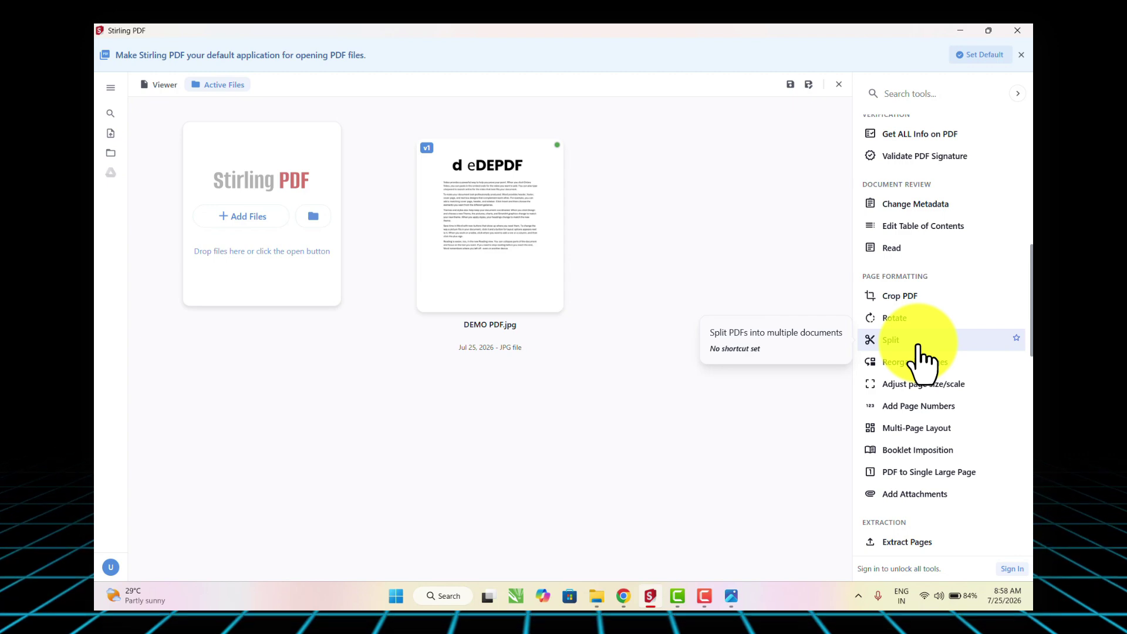
Examine the Compress tool's Quality and File Size methods, leave it unapplied, and browse the remaining page formatting and extraction tools
{"action": "scroll", "coordinate": [920, 358], "scroll_direction": "up", "scroll_amount": 10}
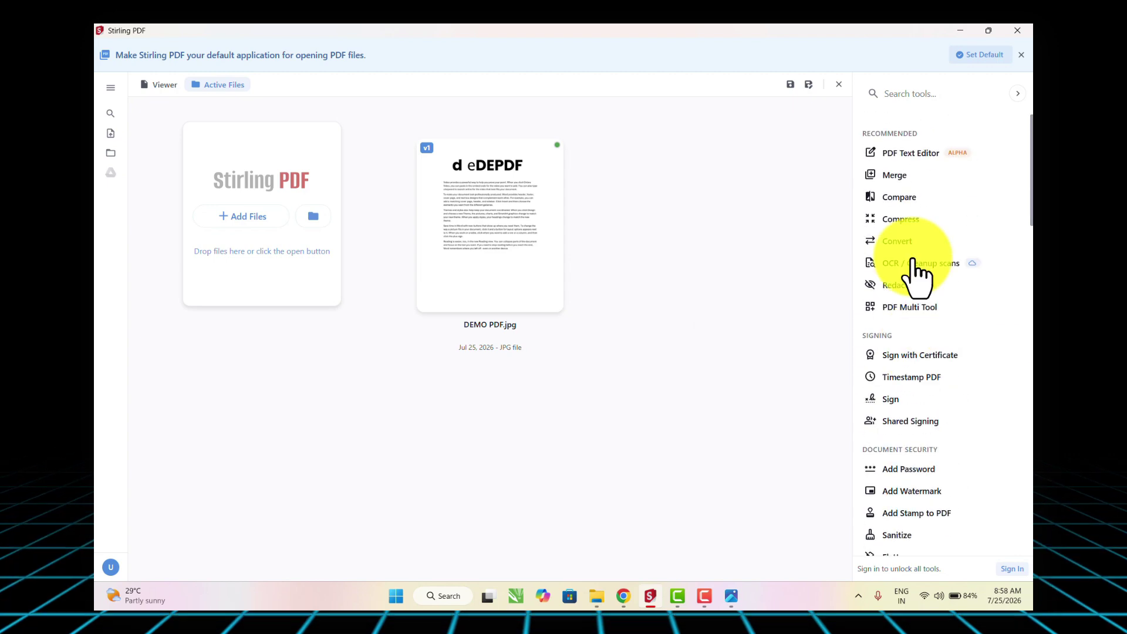
{"action": "left_click", "coordinate": [907, 220]}
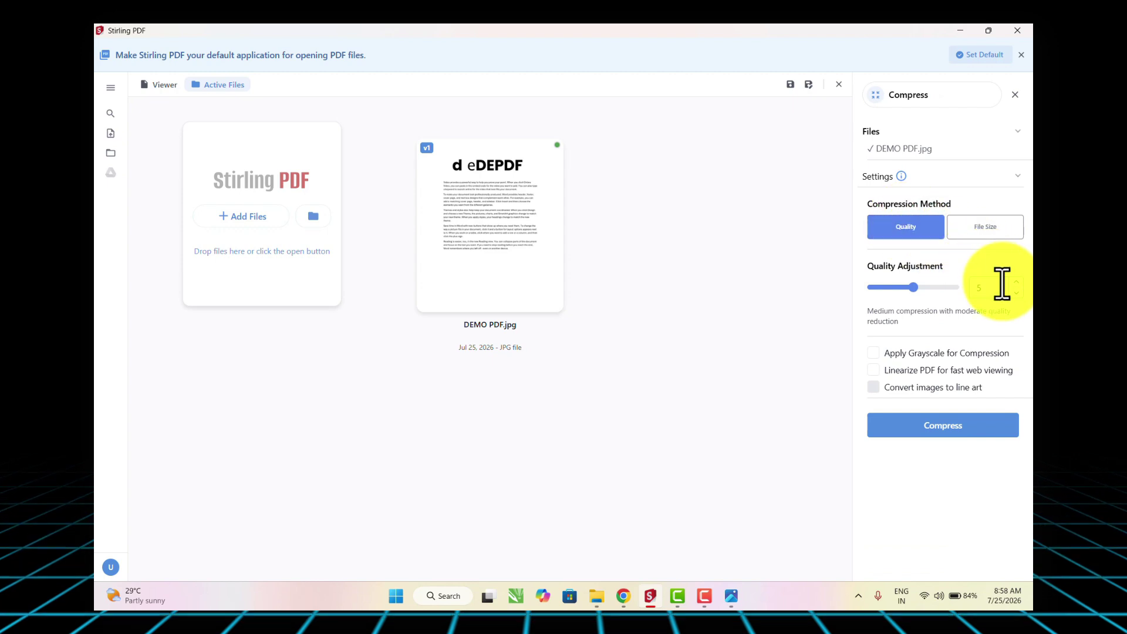
{"action": "left_click", "coordinate": [991, 221]}
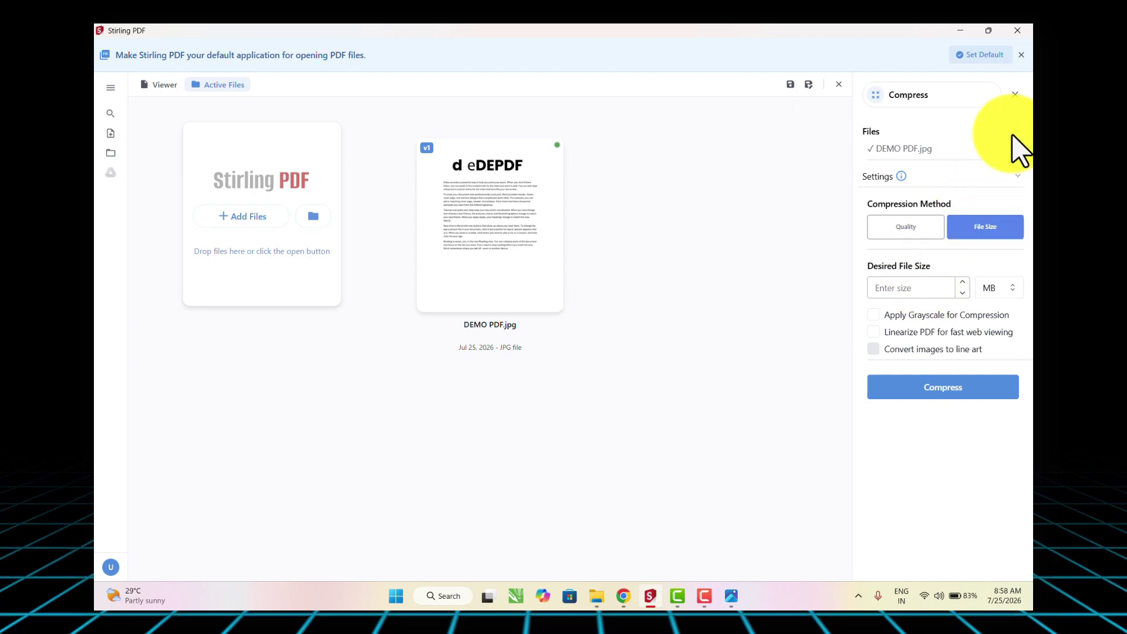
{"action": "left_click", "coordinate": [1014, 95]}
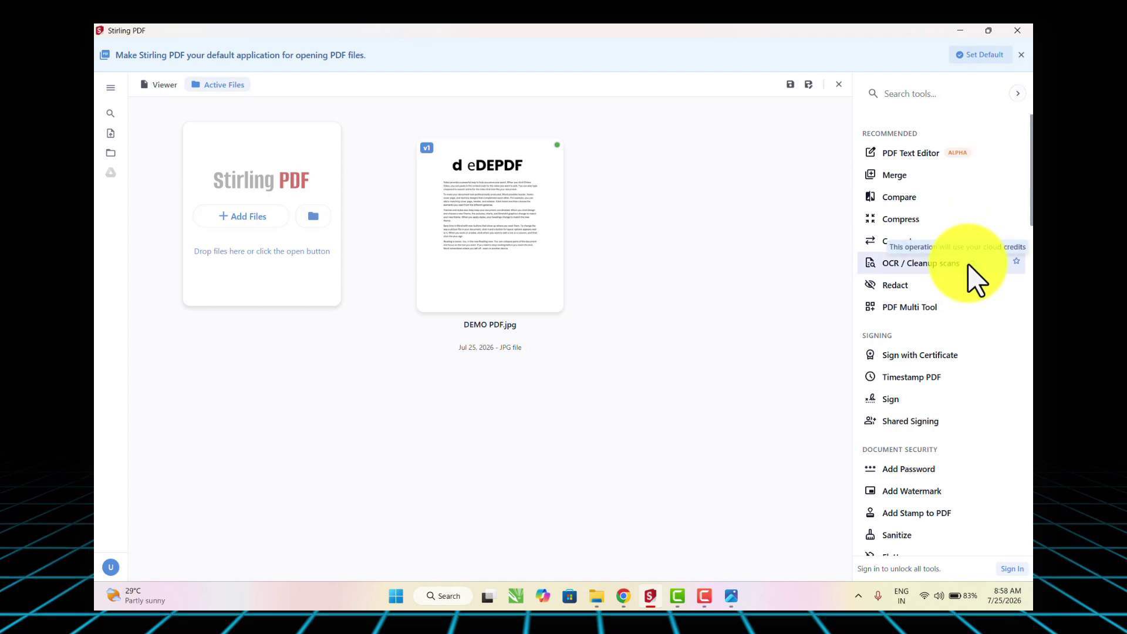
{"action": "scroll", "coordinate": [970, 265], "scroll_direction": "down", "scroll_amount": 9}
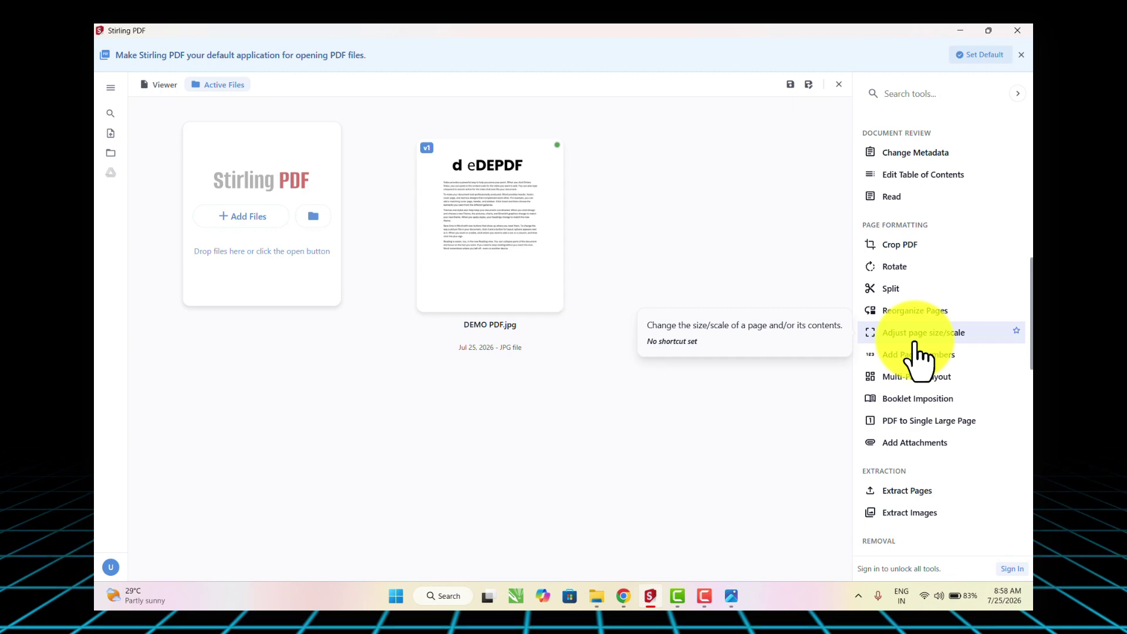
Examine the removal, automation, general, advanced formatting and developer tools in the tool list
{"action": "scroll", "coordinate": [973, 464], "scroll_direction": "down", "scroll_amount": 3}
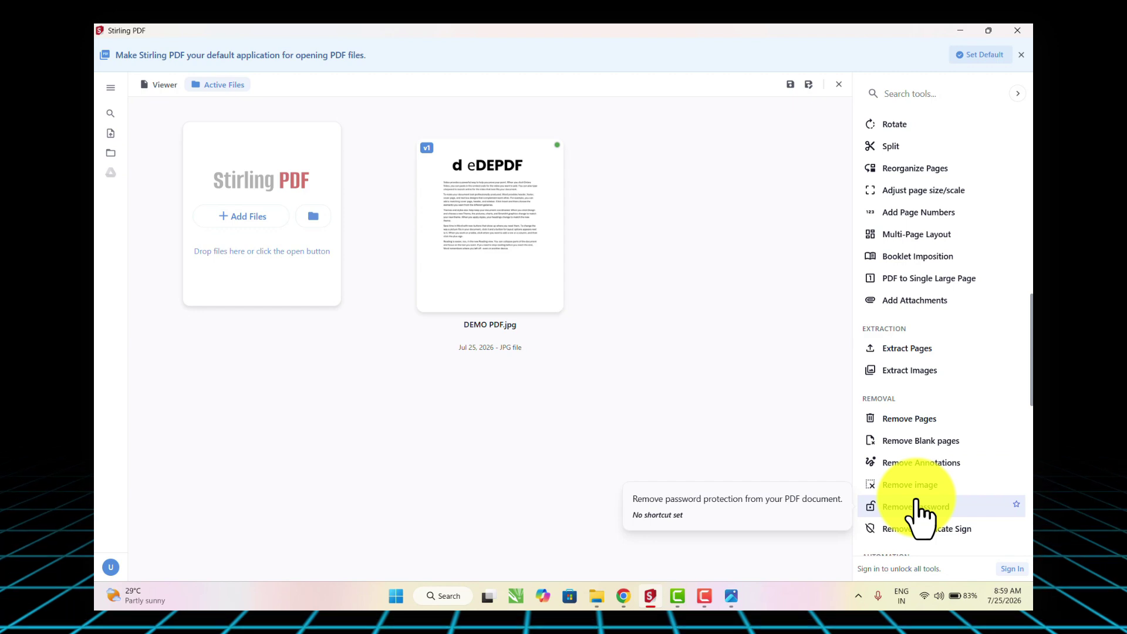
{"action": "scroll", "coordinate": [918, 517], "scroll_direction": "up", "scroll_amount": 6}
{"action": "scroll", "coordinate": [919, 516], "scroll_direction": "down", "scroll_amount": 5}
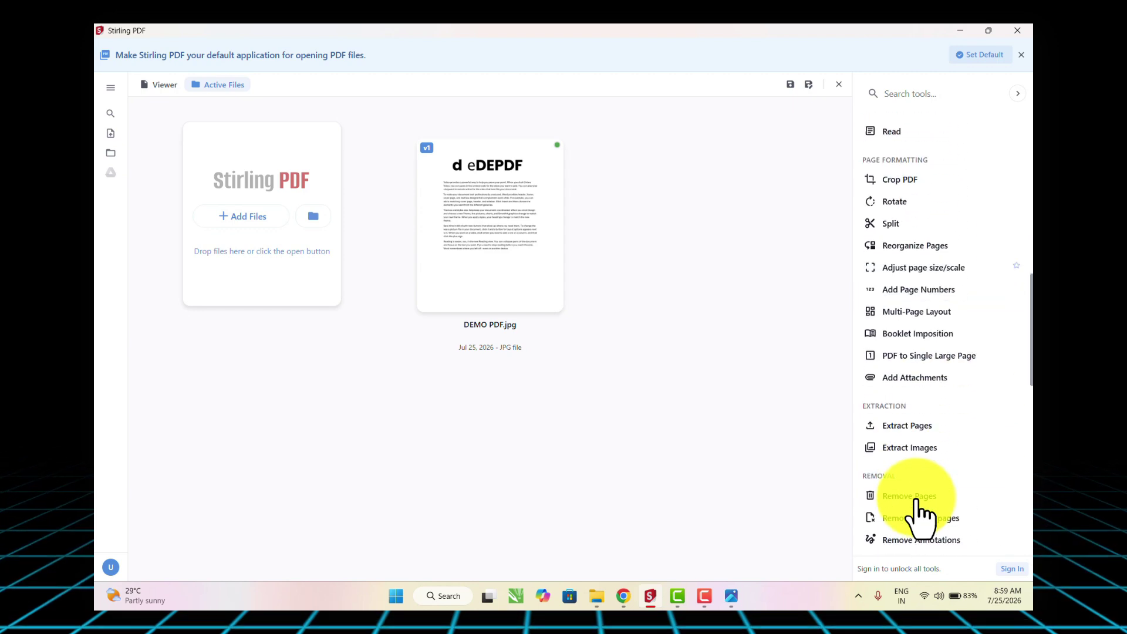
{"action": "scroll", "coordinate": [918, 516], "scroll_direction": "down", "scroll_amount": 3}
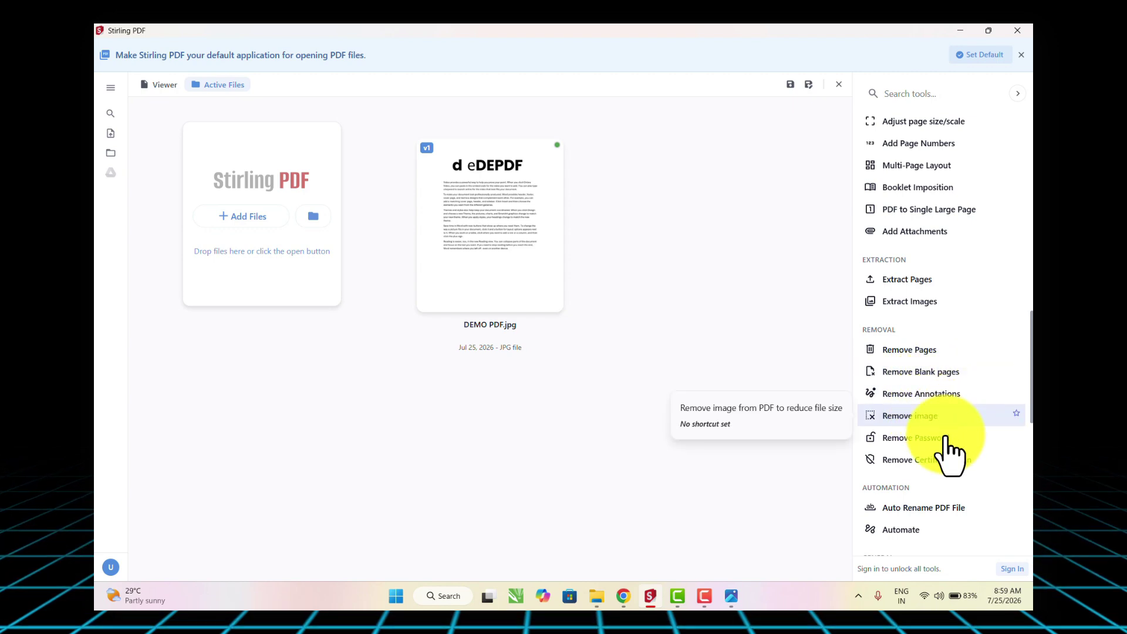
{"action": "scroll", "coordinate": [947, 463], "scroll_direction": "down", "scroll_amount": 5}
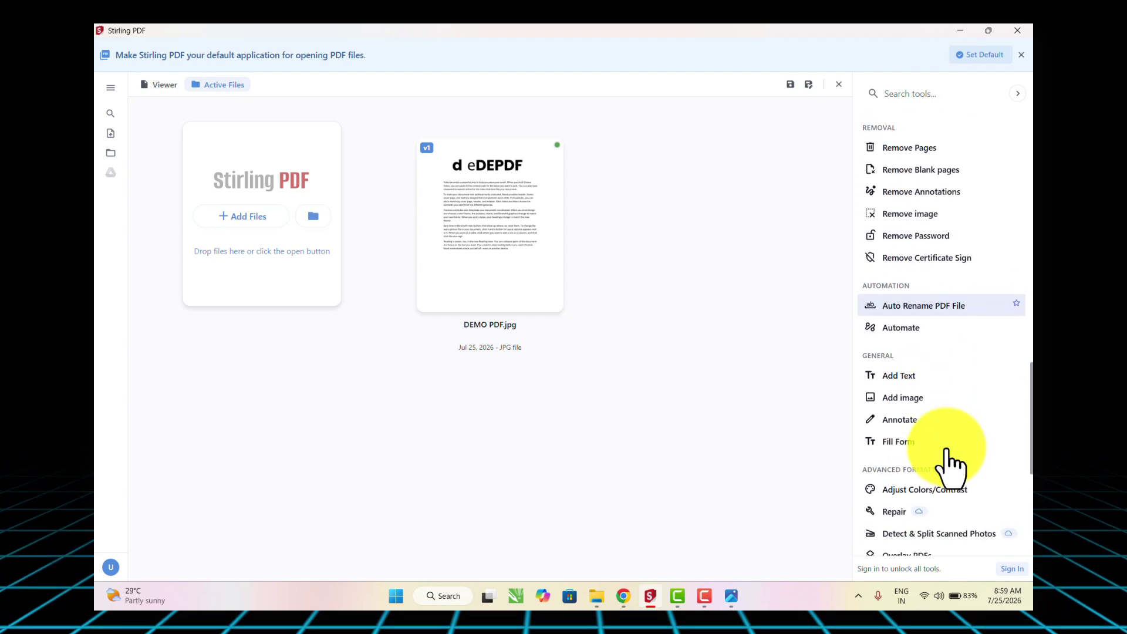
{"action": "scroll", "coordinate": [947, 463], "scroll_direction": "up", "scroll_amount": 2}
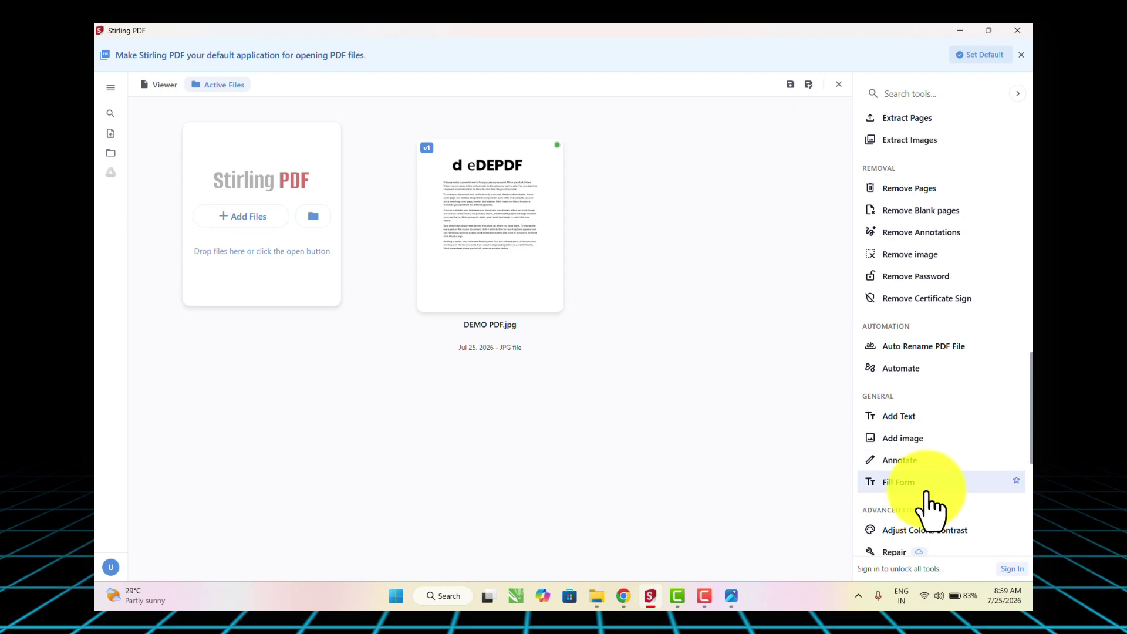
{"action": "scroll", "coordinate": [927, 492], "scroll_direction": "down", "scroll_amount": 3}
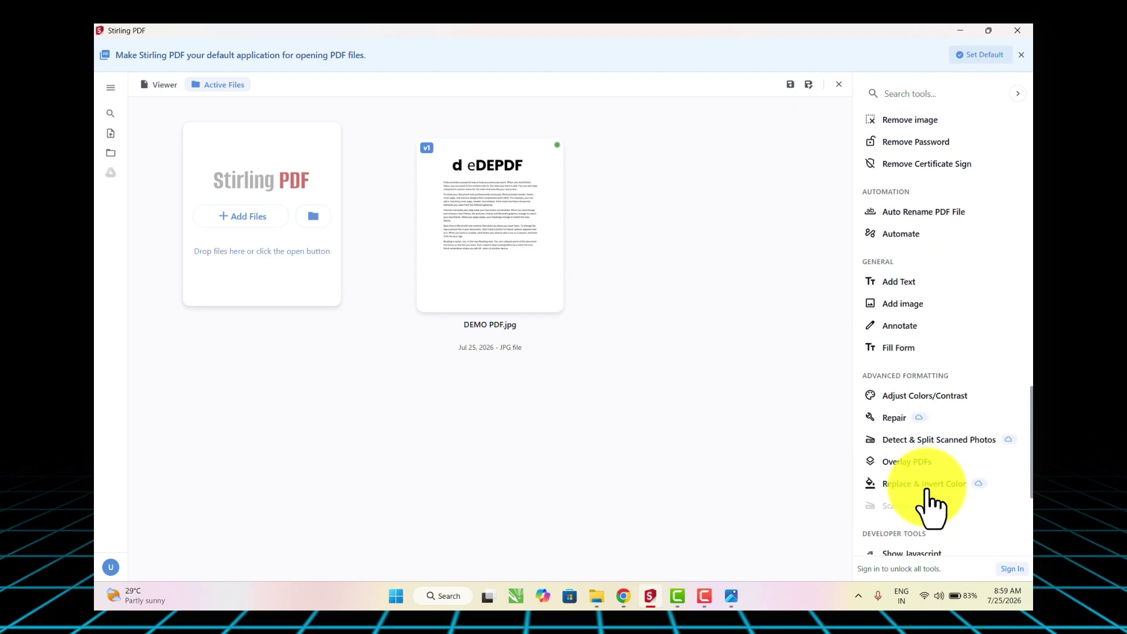
{"action": "scroll", "coordinate": [927, 492], "scroll_direction": "down", "scroll_amount": 2}
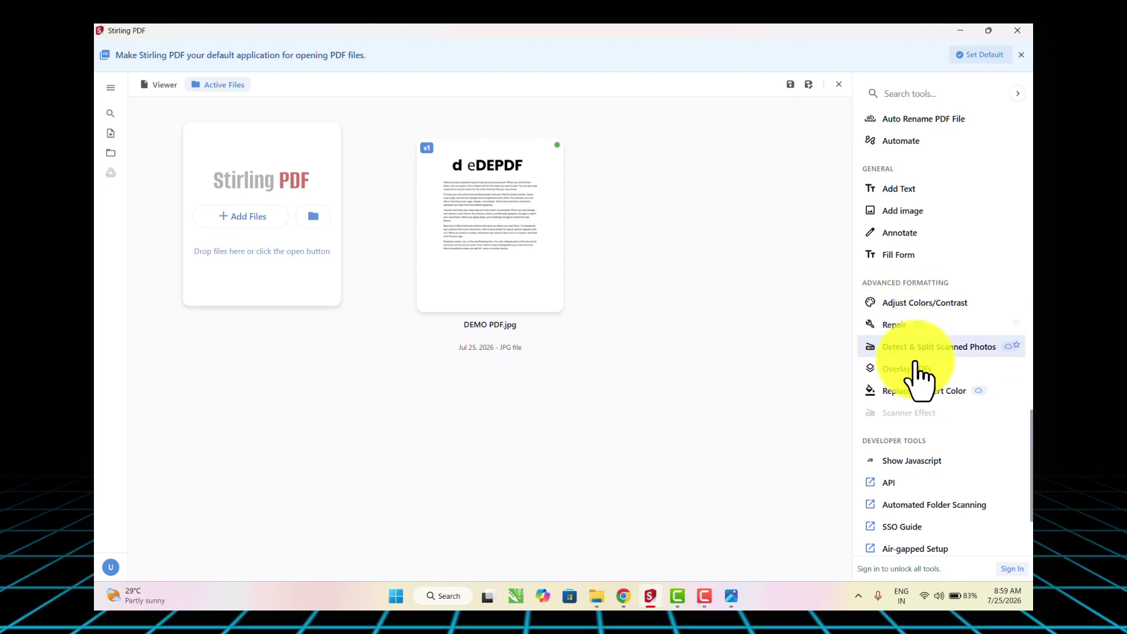
Review the signing and document security tools, including Unlock PDF Forms and Change Permissions, and skim the remaining tool categories again
{"action": "scroll", "coordinate": [920, 380], "scroll_direction": "up", "scroll_amount": 10}
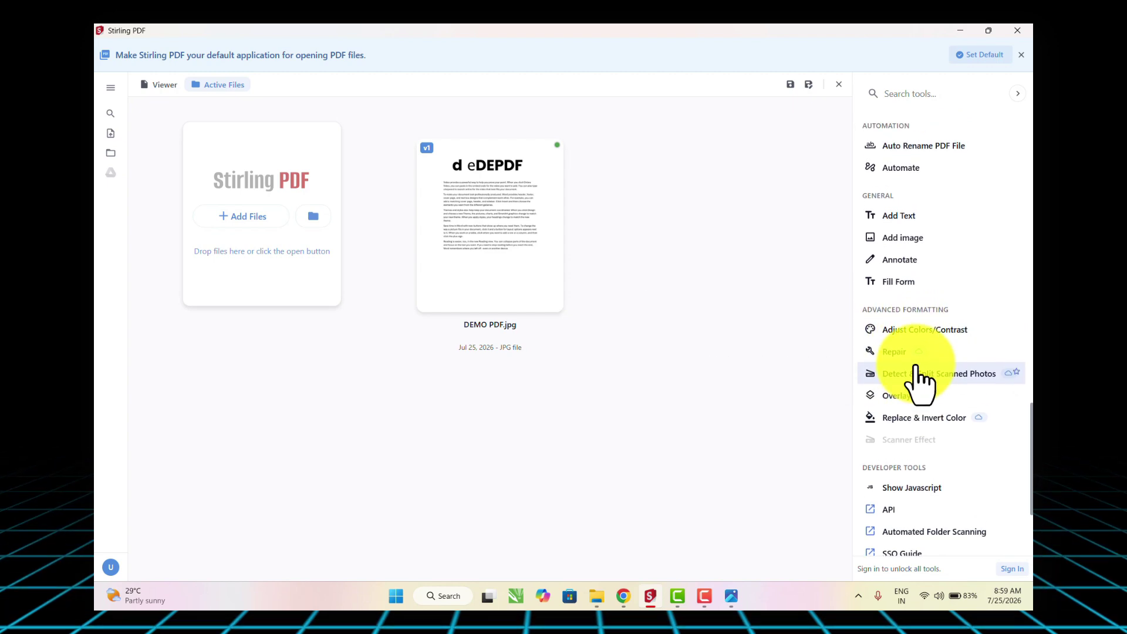
{"action": "scroll", "coordinate": [920, 380], "scroll_direction": "up", "scroll_amount": 10}
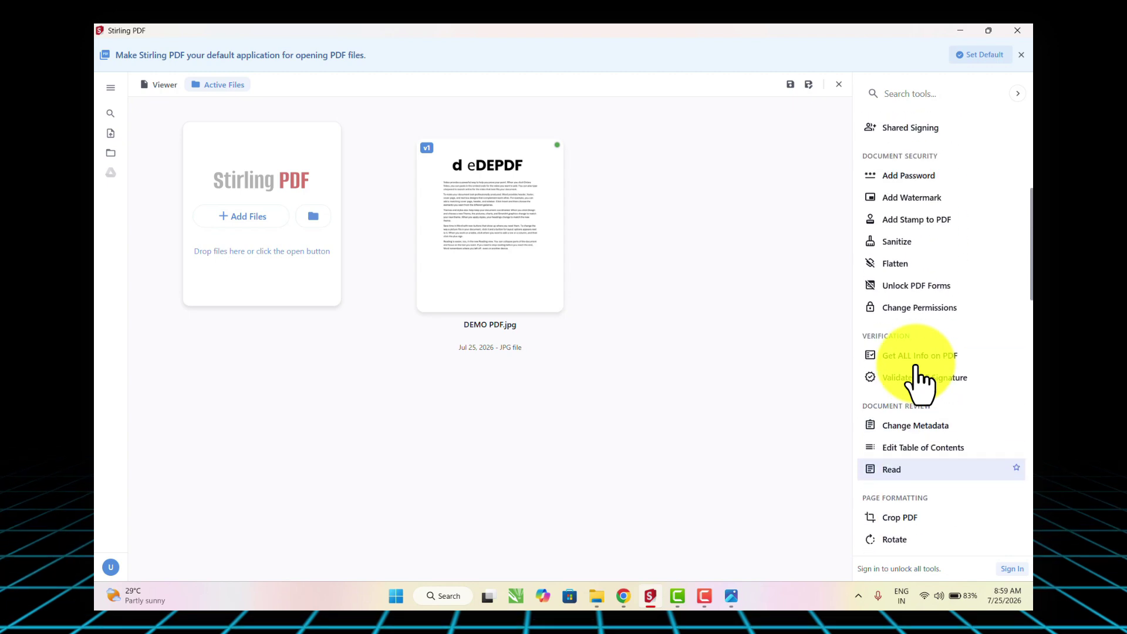
{"action": "scroll", "coordinate": [919, 381], "scroll_direction": "down", "scroll_amount": 3}
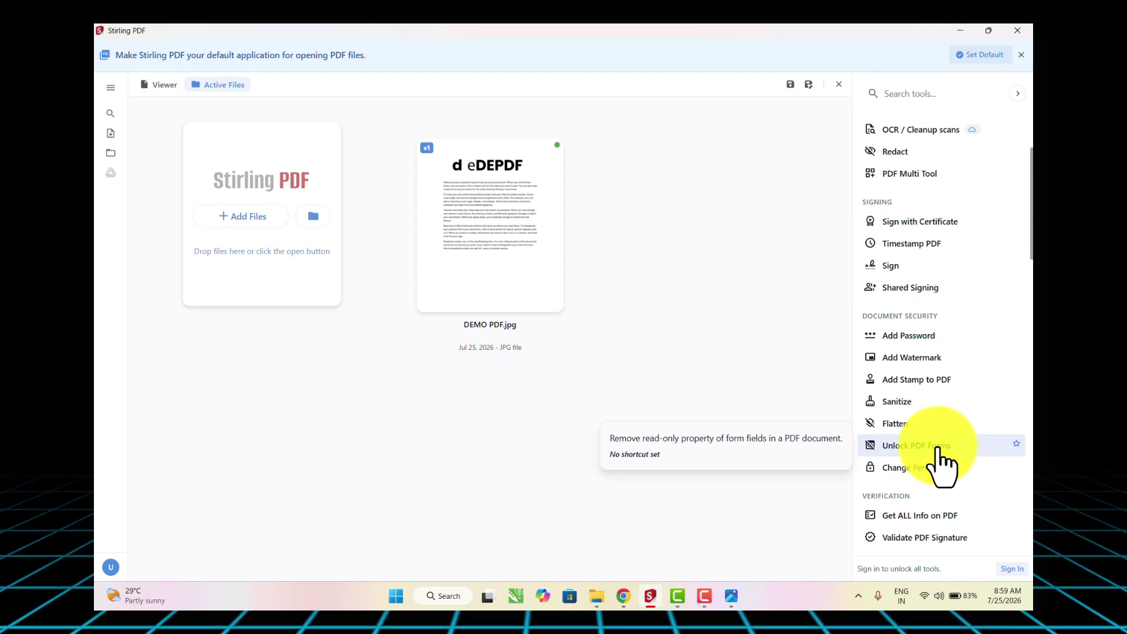
{"action": "scroll", "coordinate": [938, 450], "scroll_direction": "up", "scroll_amount": 1}
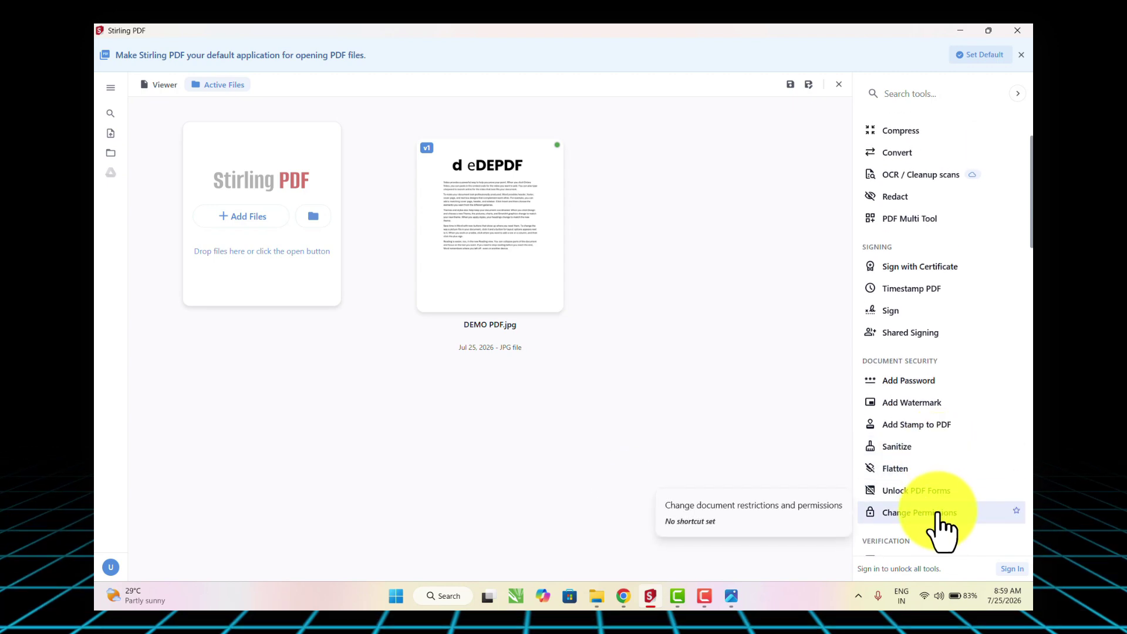
{"action": "scroll", "coordinate": [938, 516], "scroll_direction": "down", "scroll_amount": 10}
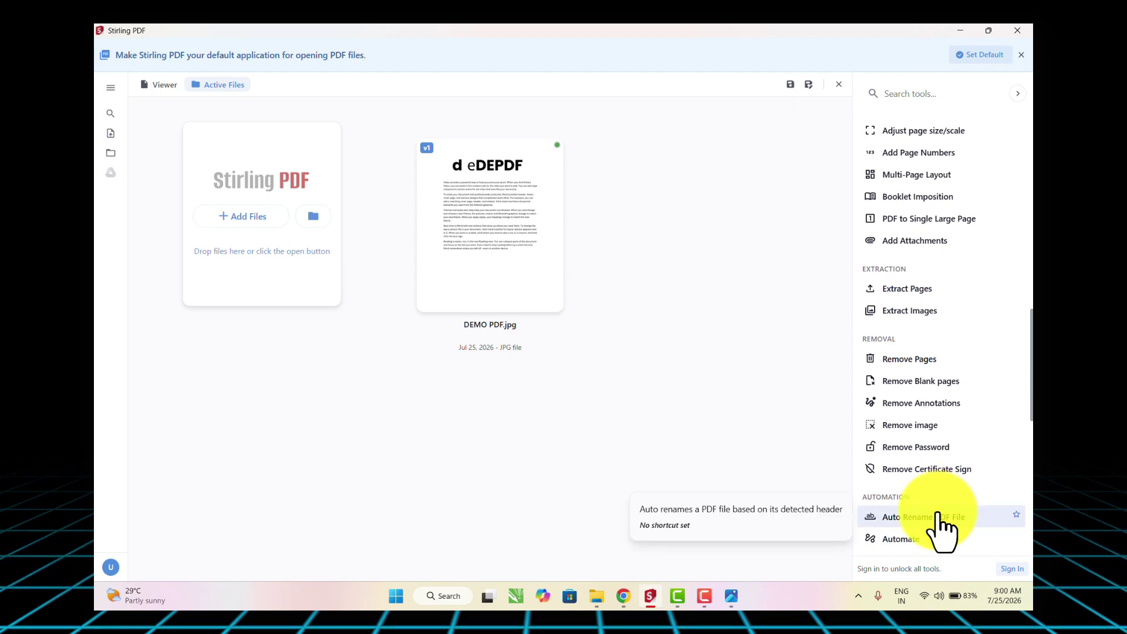
{"action": "scroll", "coordinate": [939, 522], "scroll_direction": "down", "scroll_amount": 8}
{"action": "scroll", "coordinate": [938, 523], "scroll_direction": "up", "scroll_amount": 12}
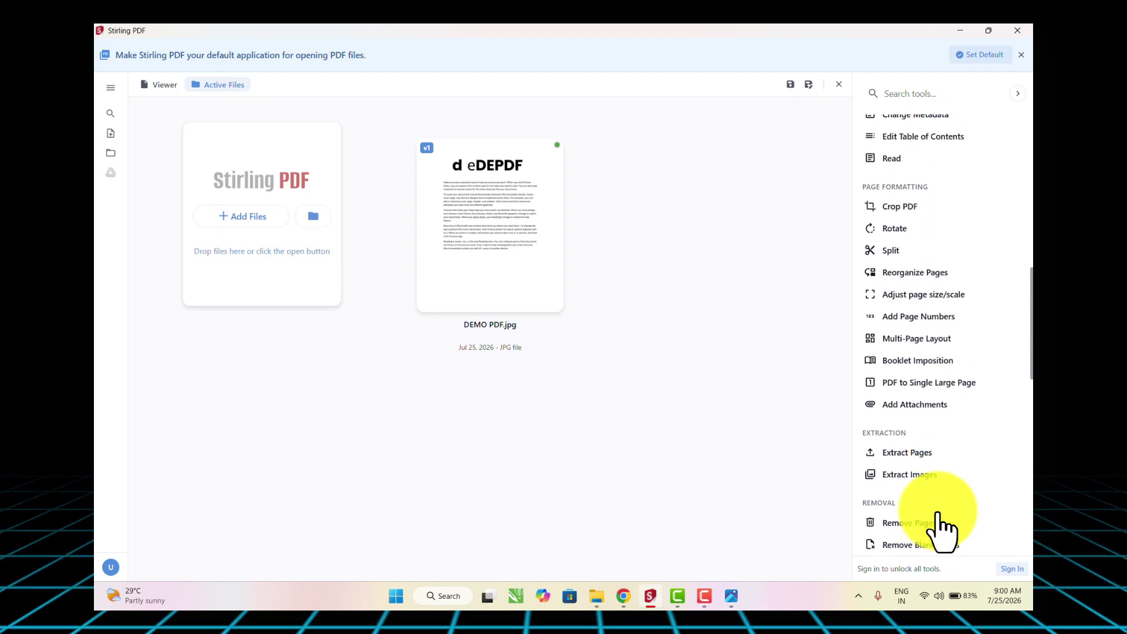